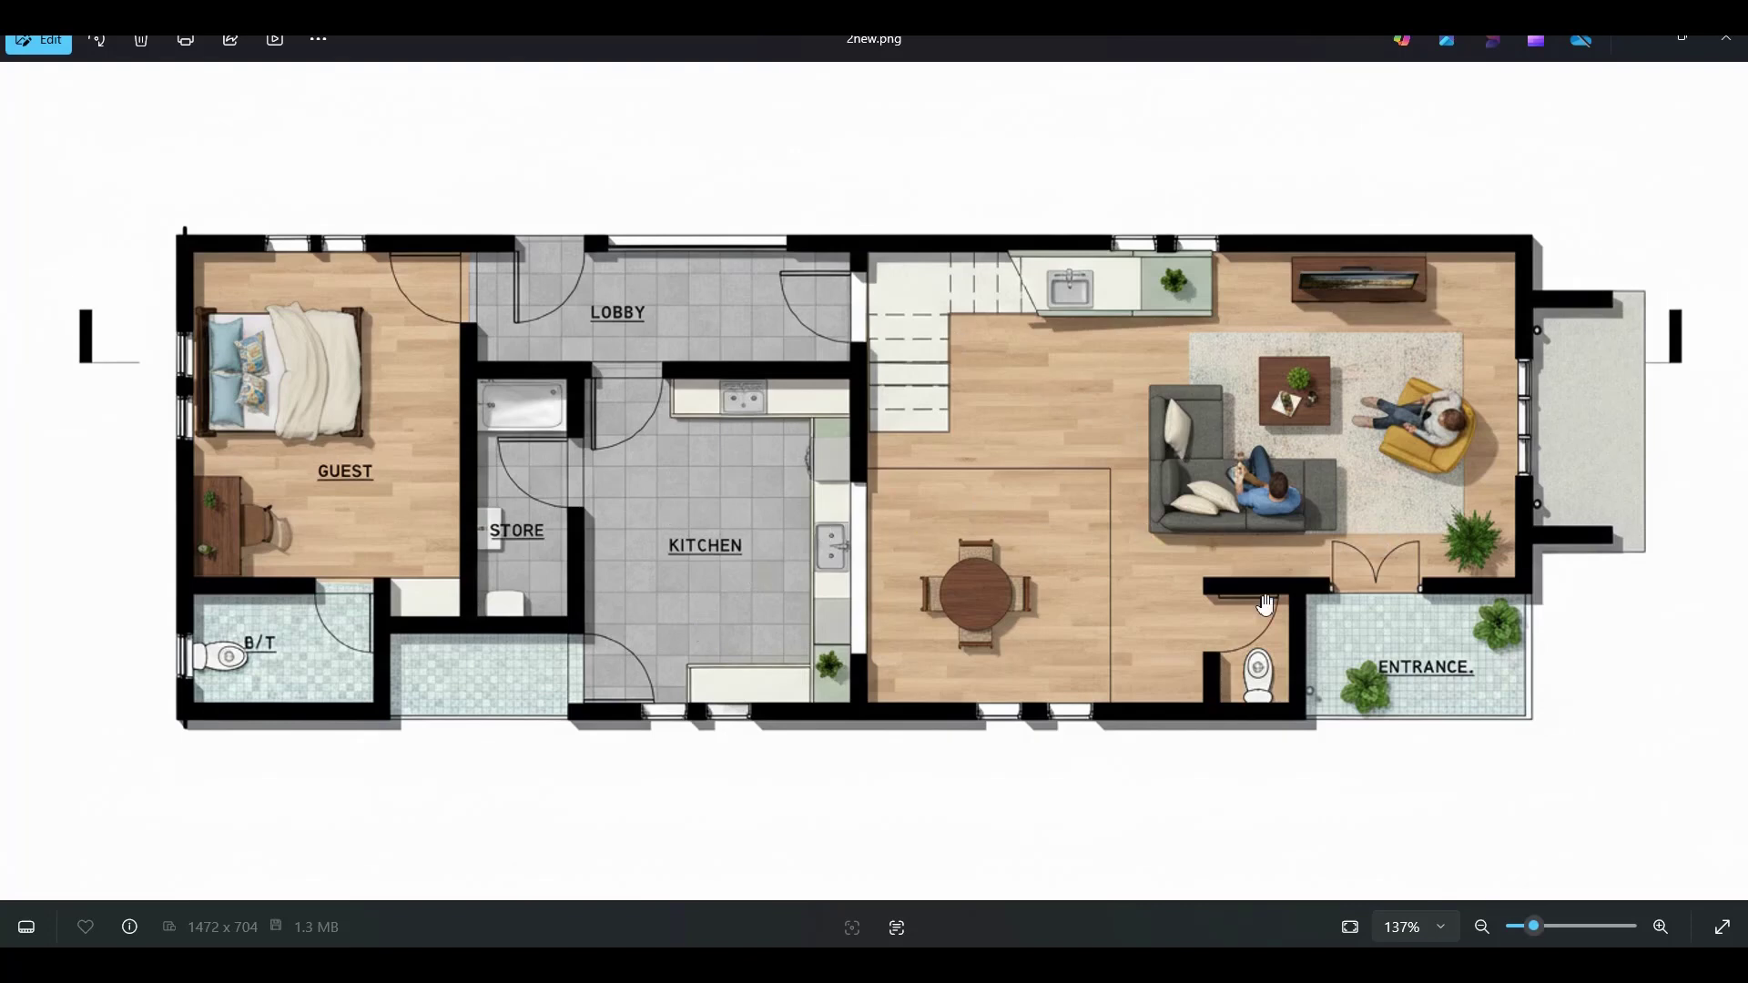
scroll(1153, 544, "down", 1)
scroll(1153, 544, "up", 1)
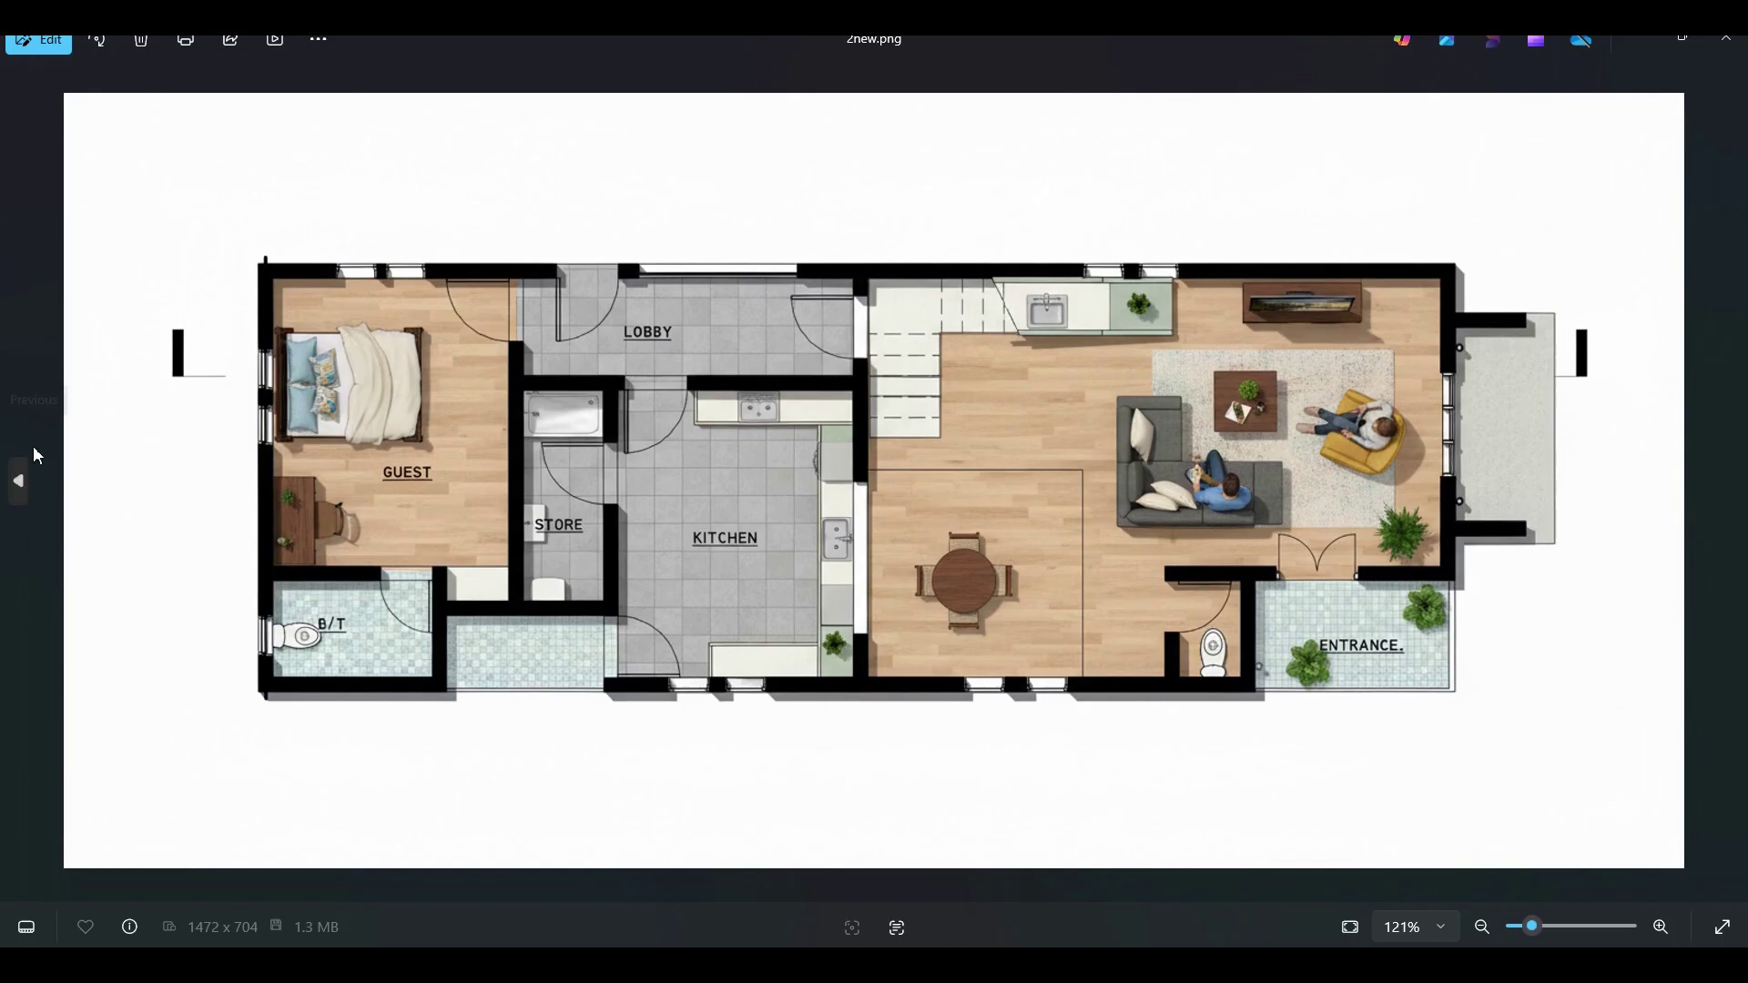
- Compare render 2new.png with line-drawing 1newDeal.jpg at 39% zoom, then return to the render
left_click(20, 486)
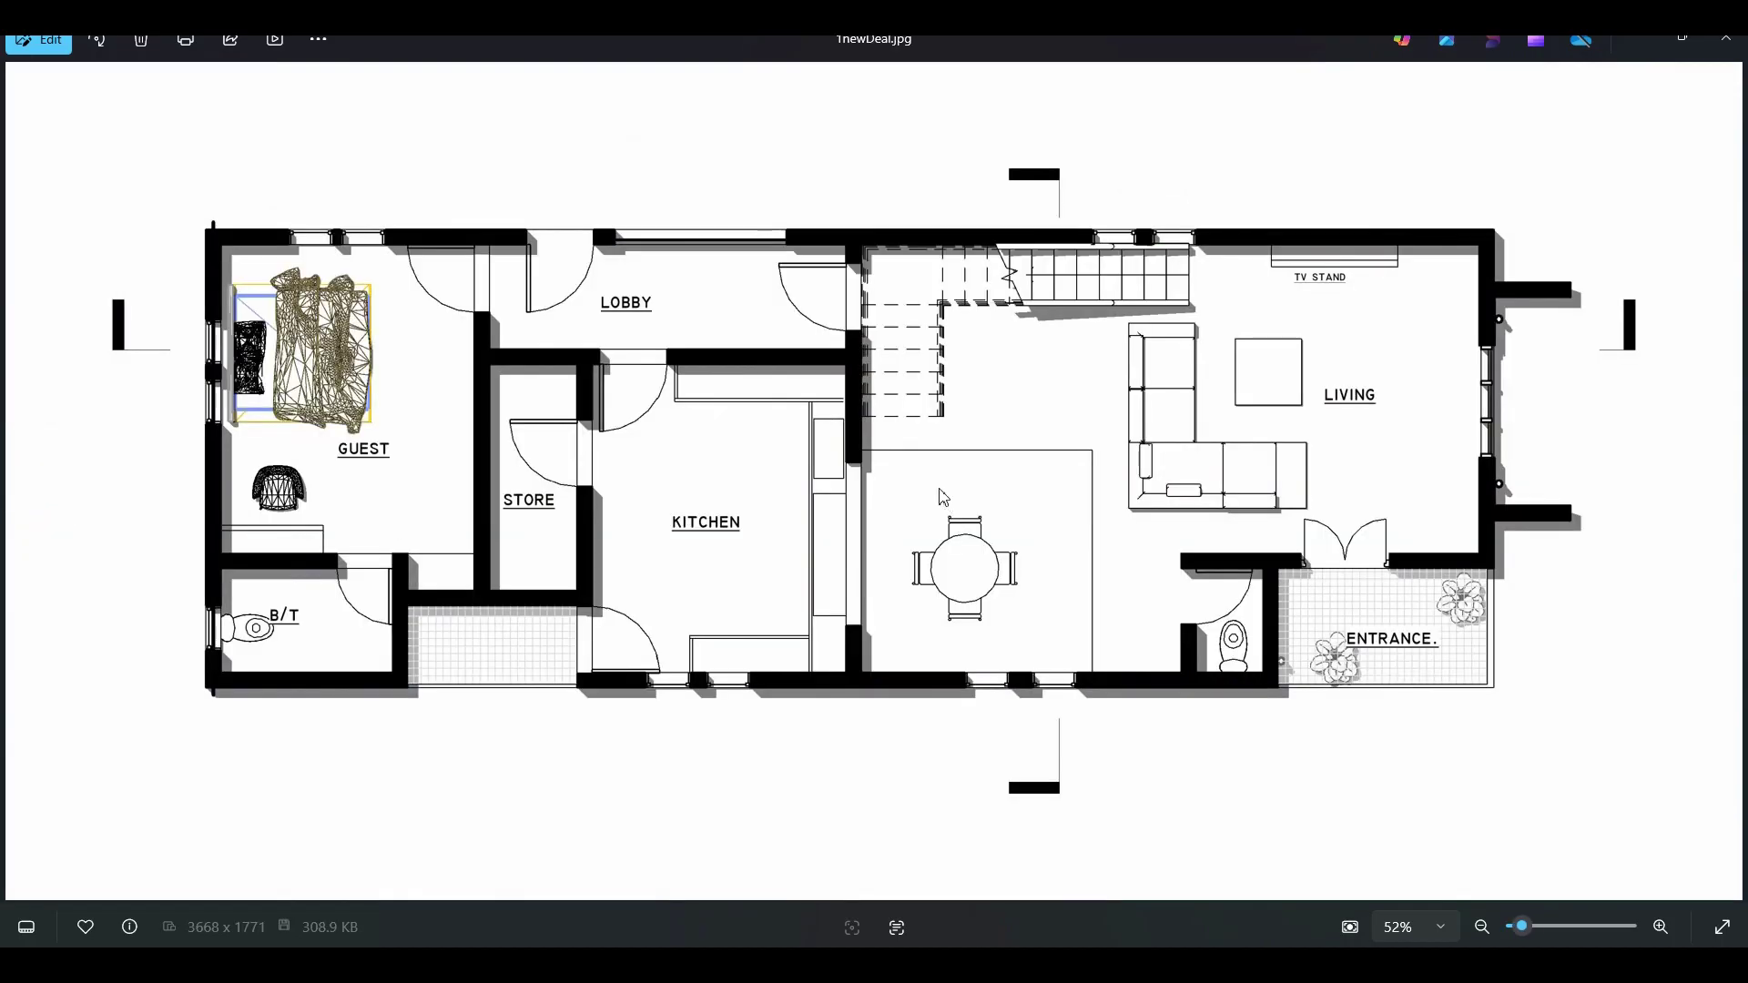
left_click(1516, 926)
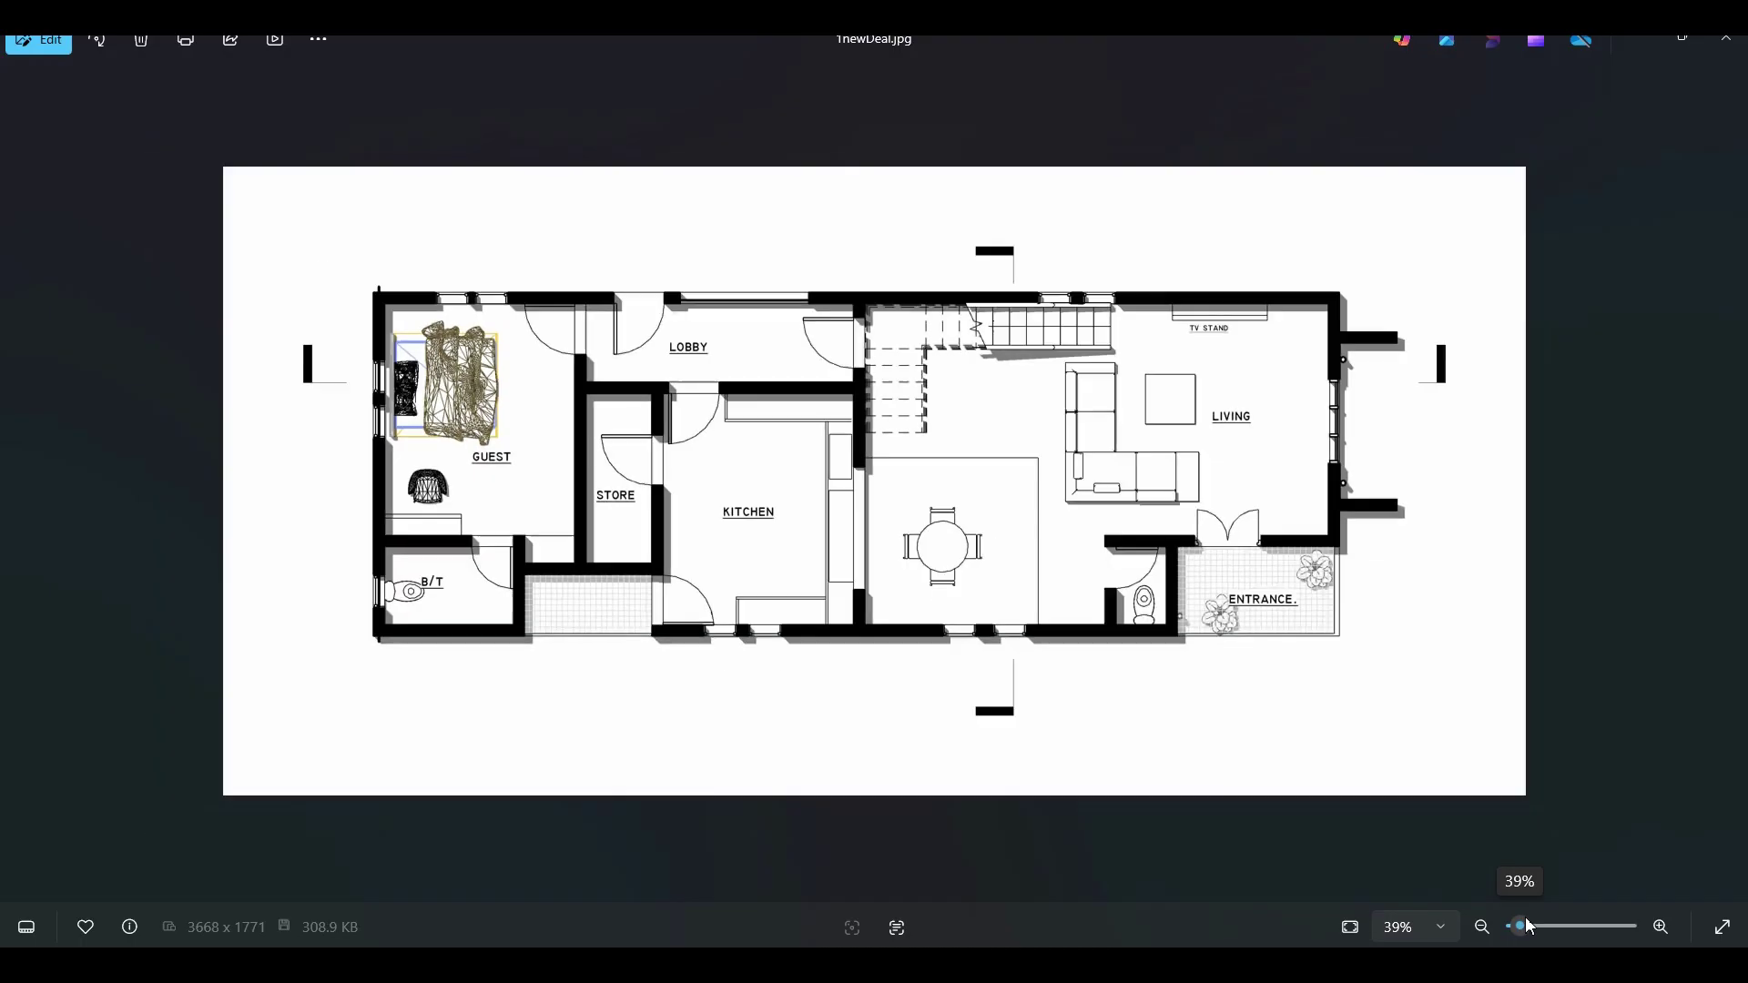
scroll(958, 511, "up", 1)
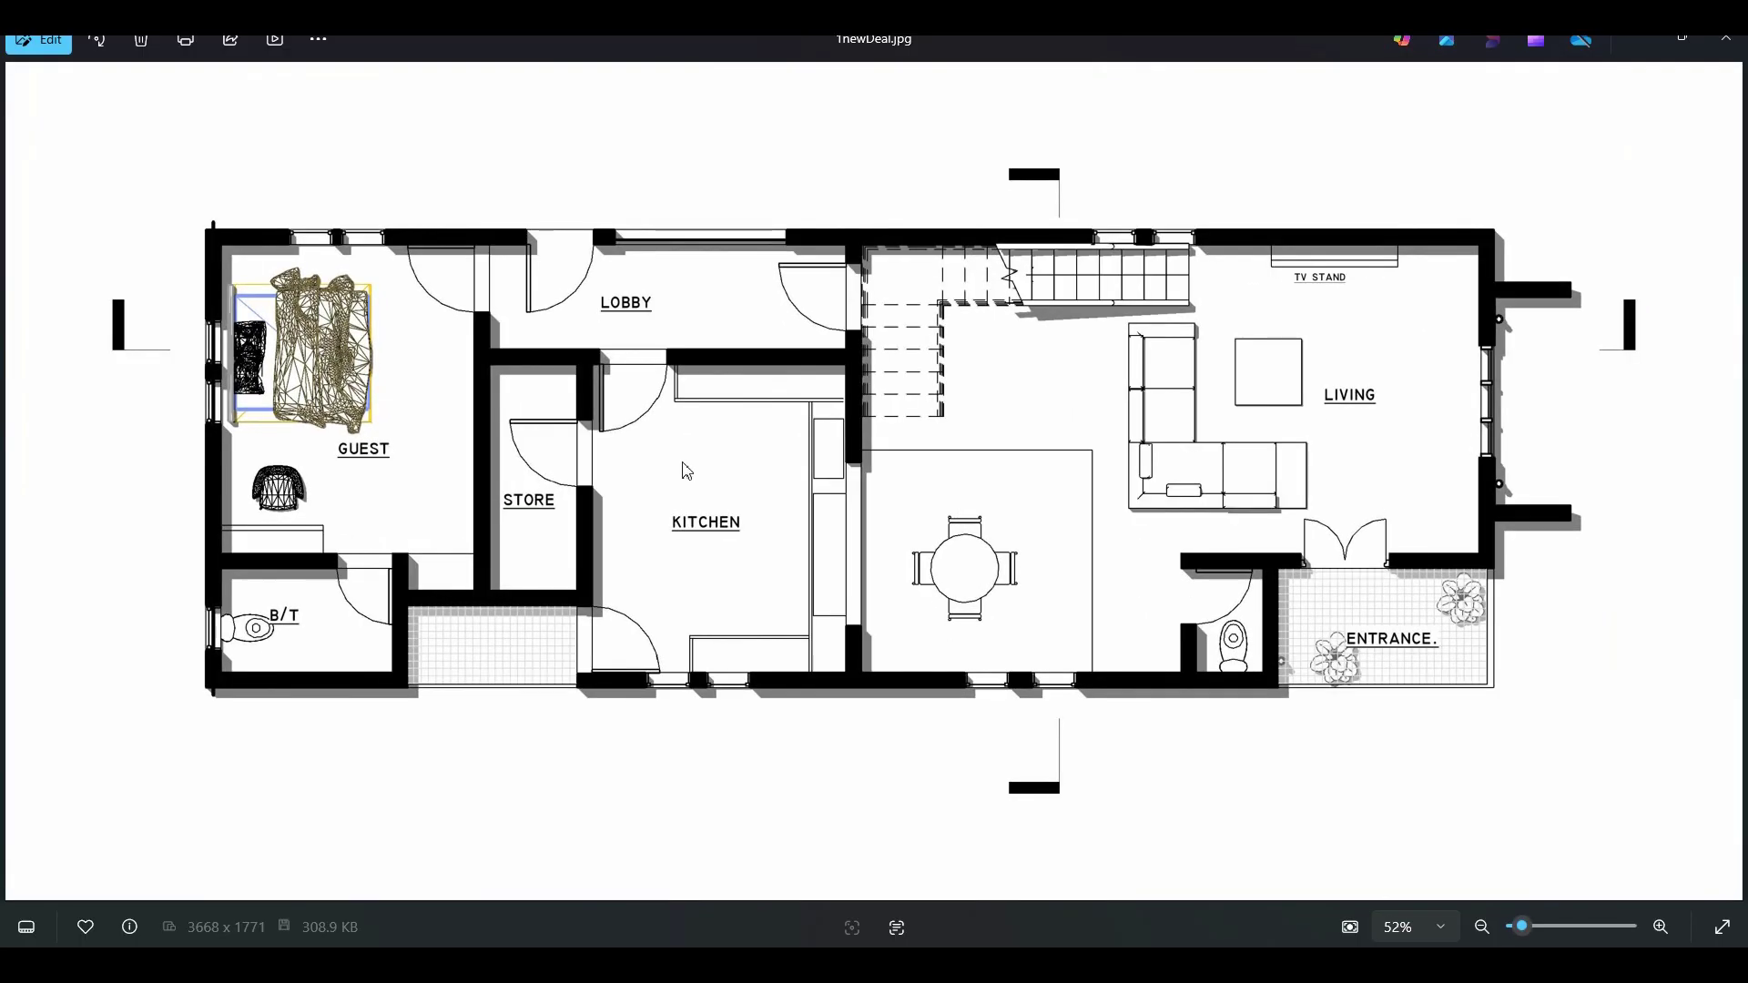
key("Right")
scroll(858, 404, "down", 1)
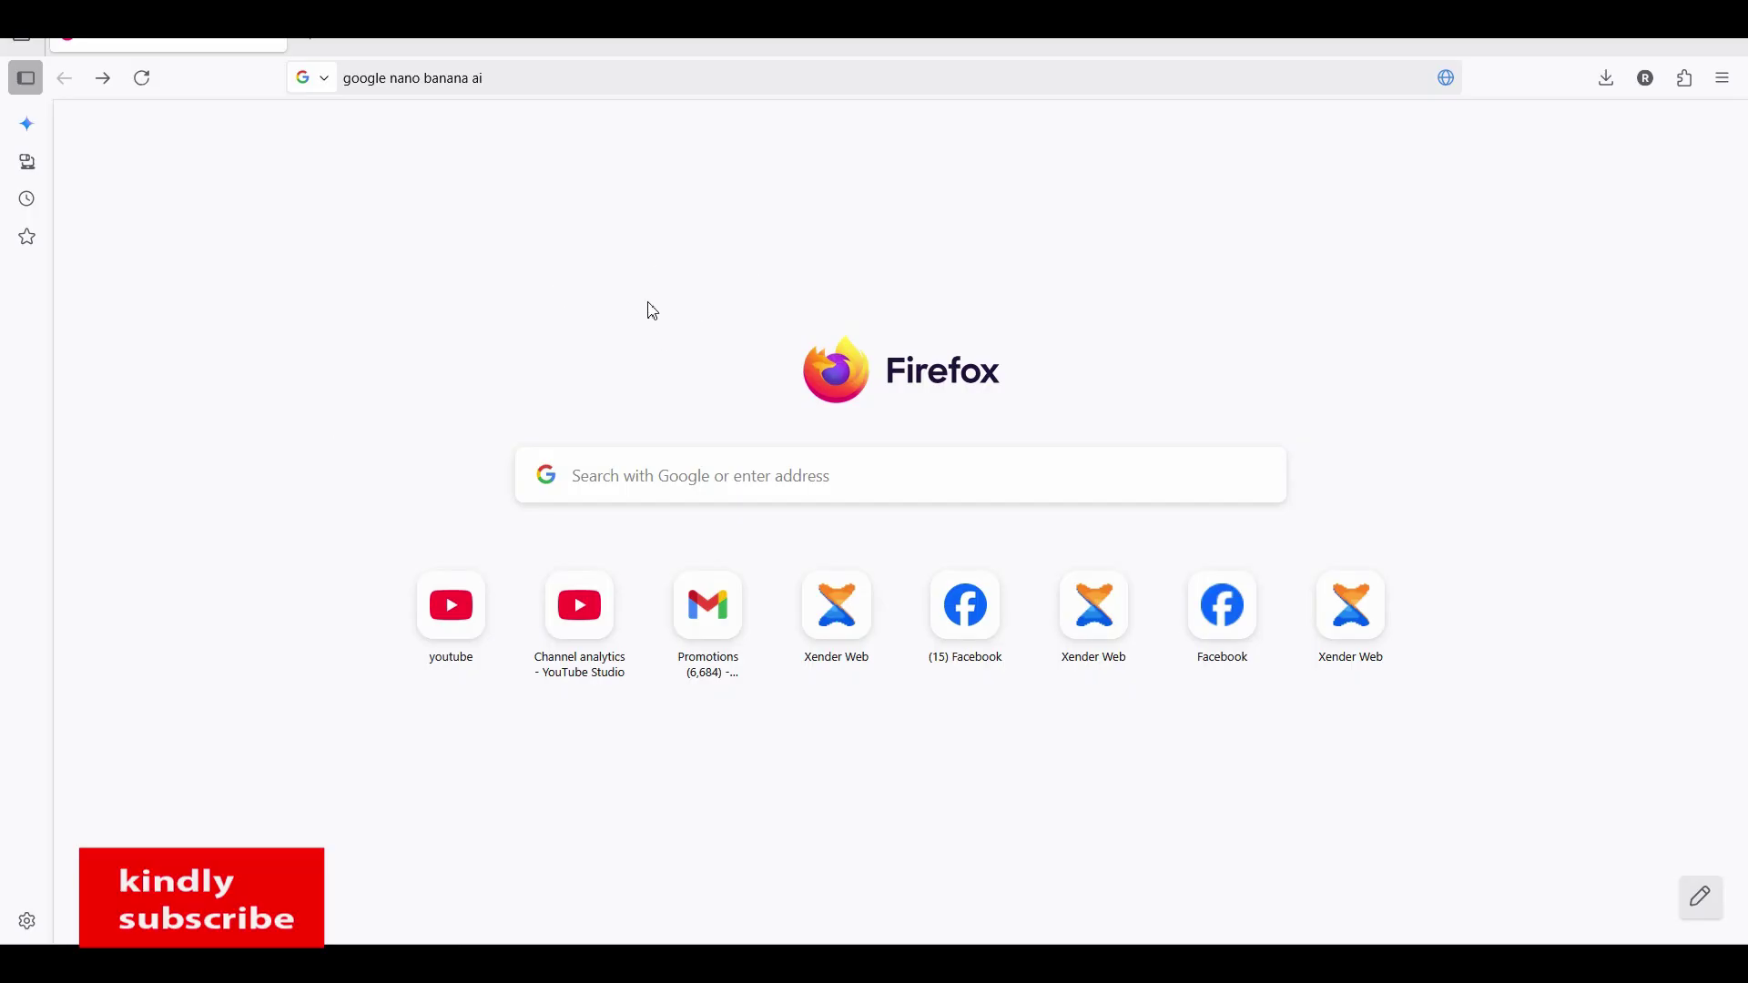
- Search 'google nano banana ai' and open the Gemini 2.5 Flash Image (Nano Banana) result
left_click(505, 82)
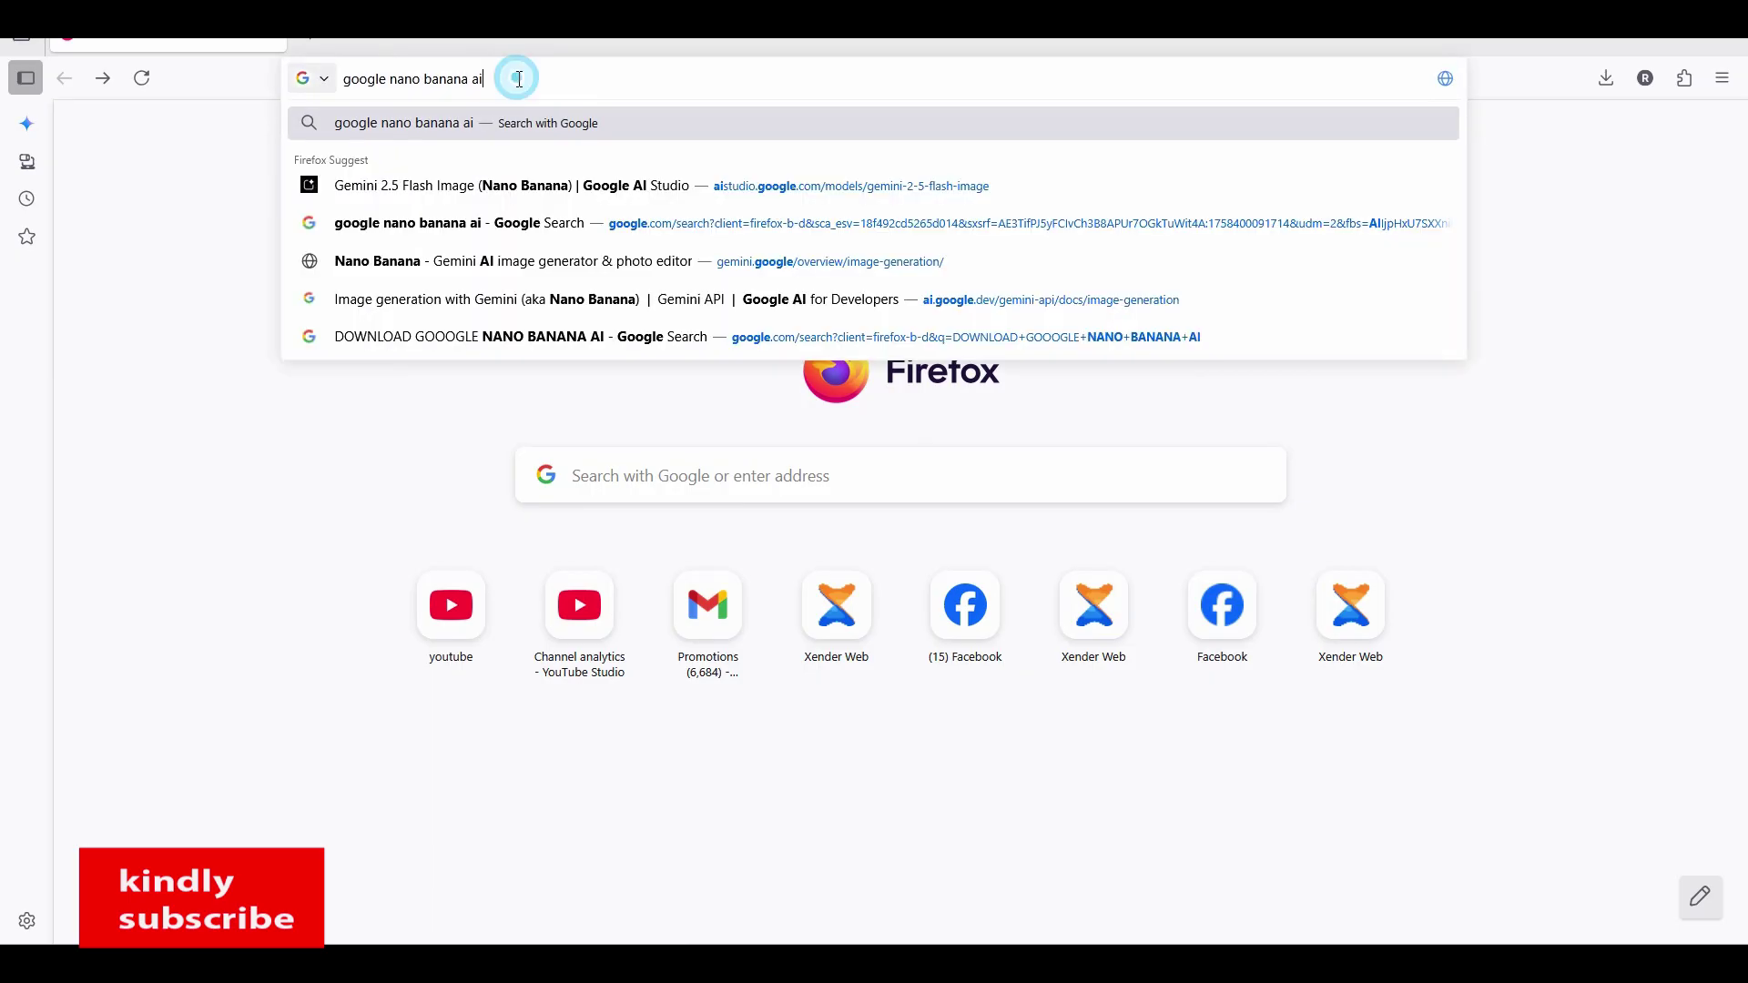
key("Return")
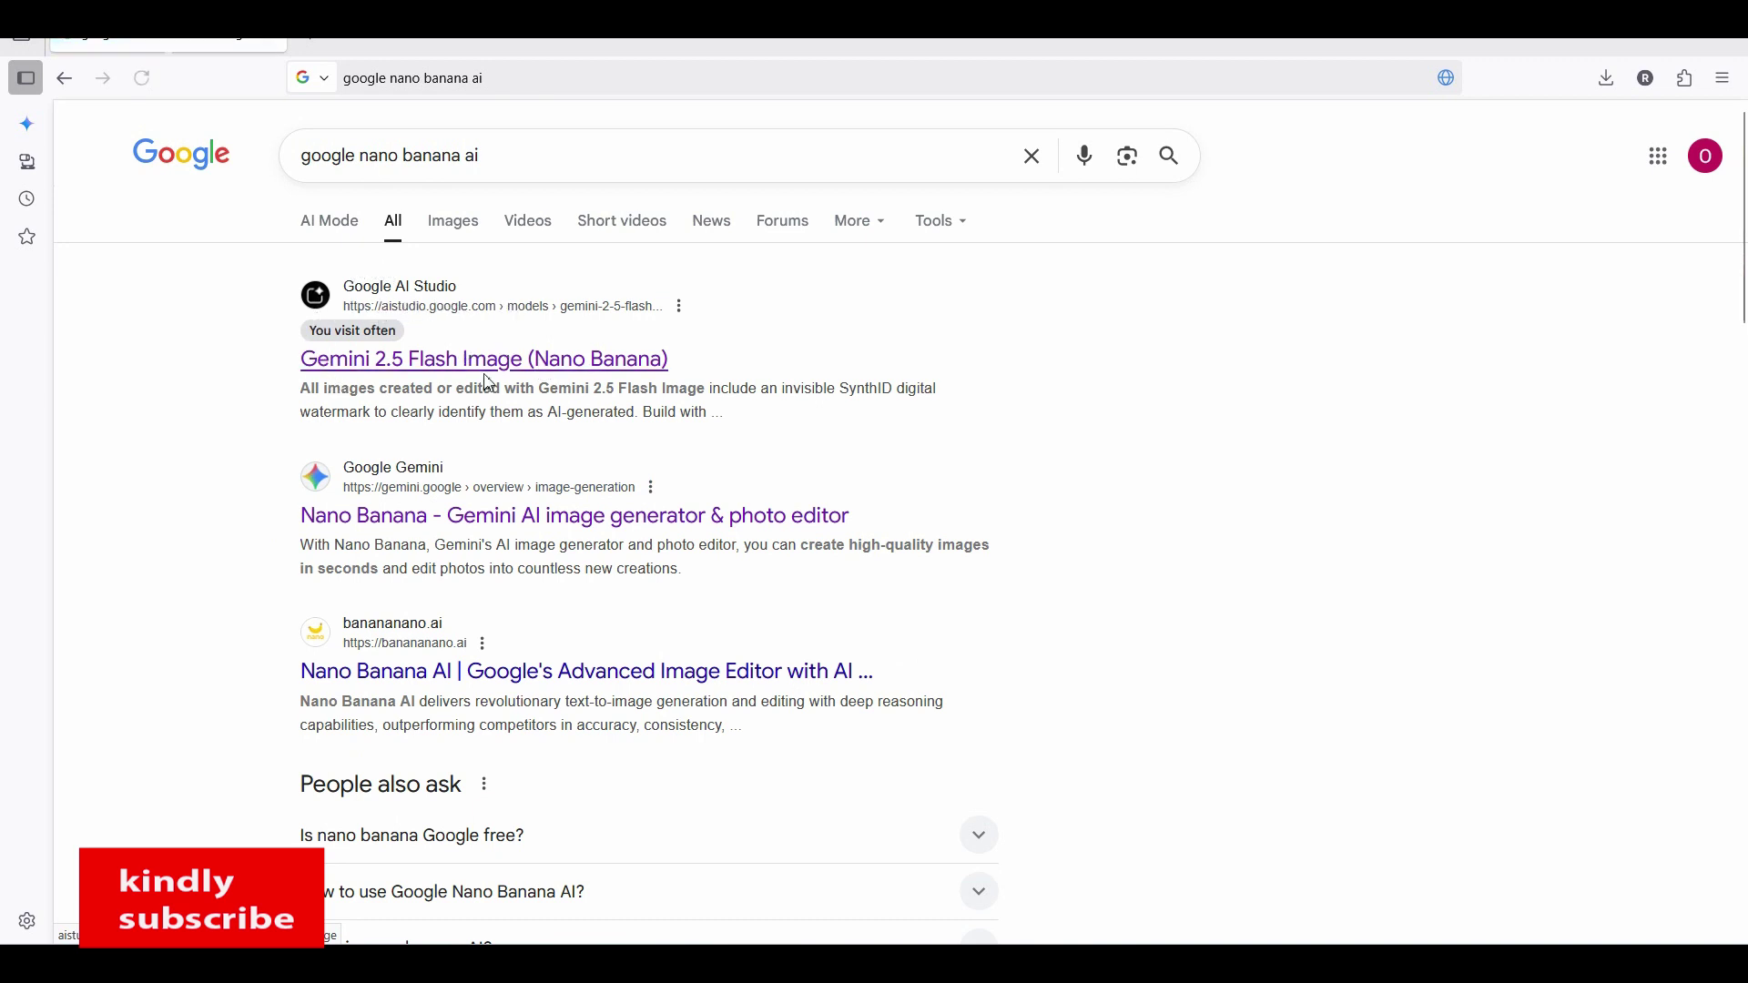
left_click(455, 358)
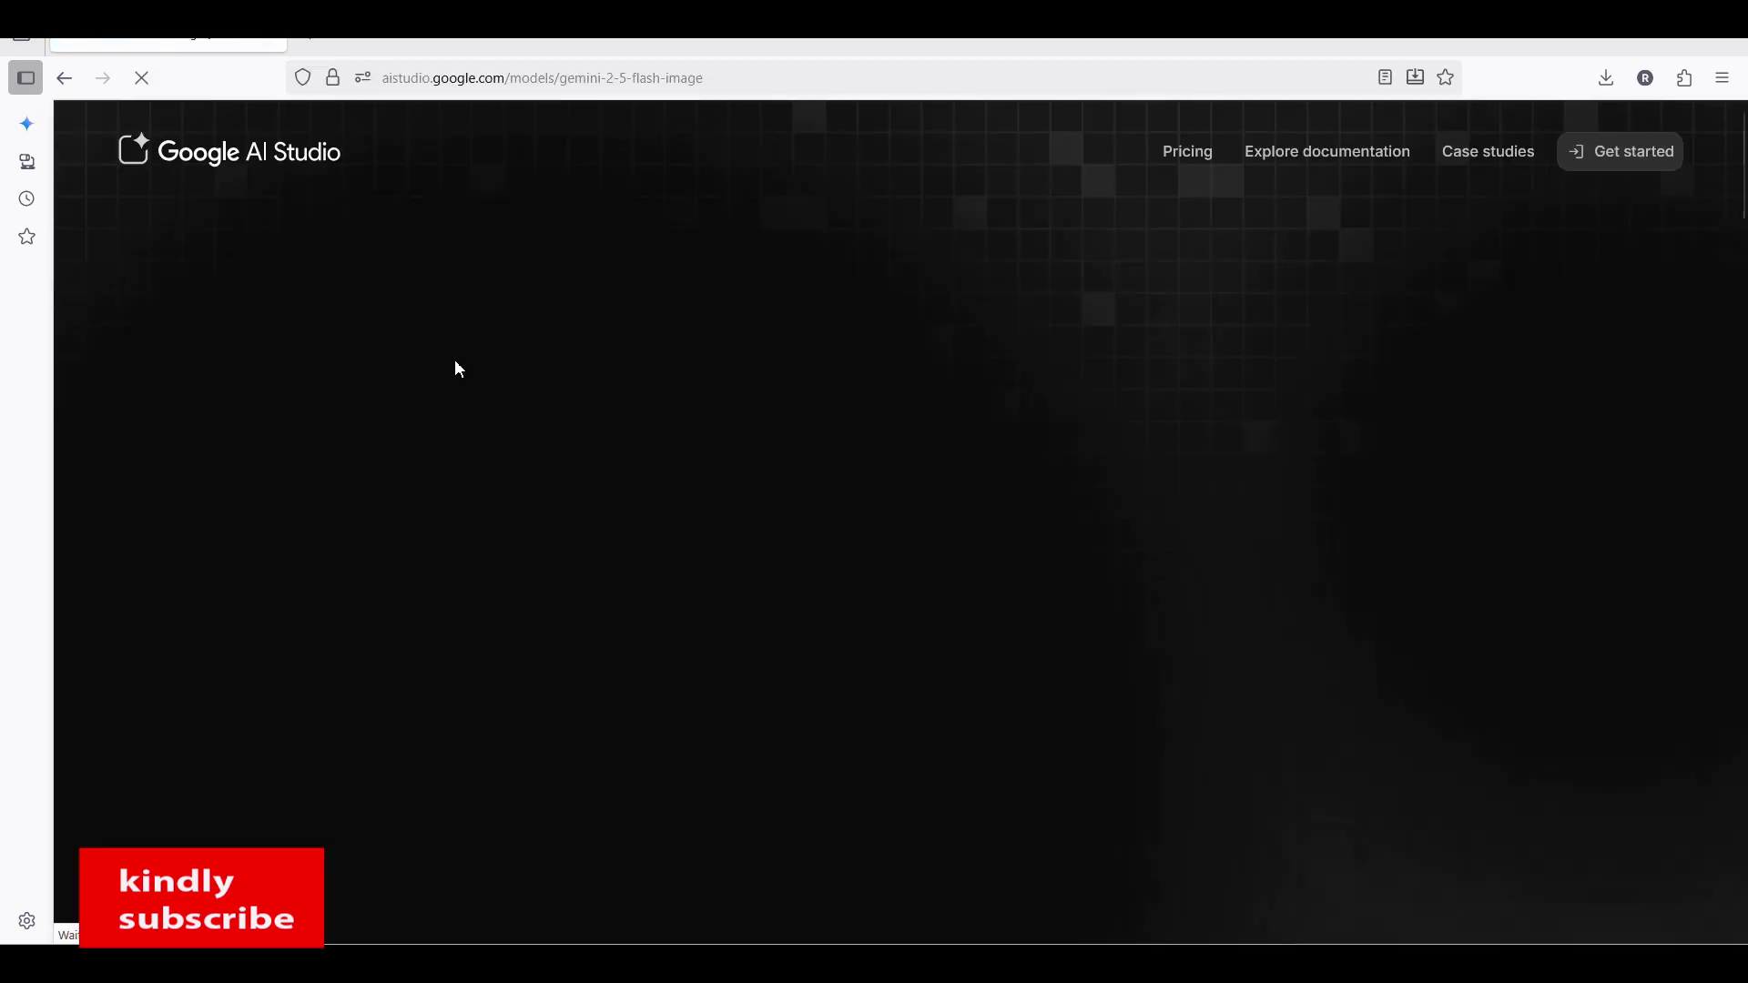
scroll(835, 373, "down", 2)
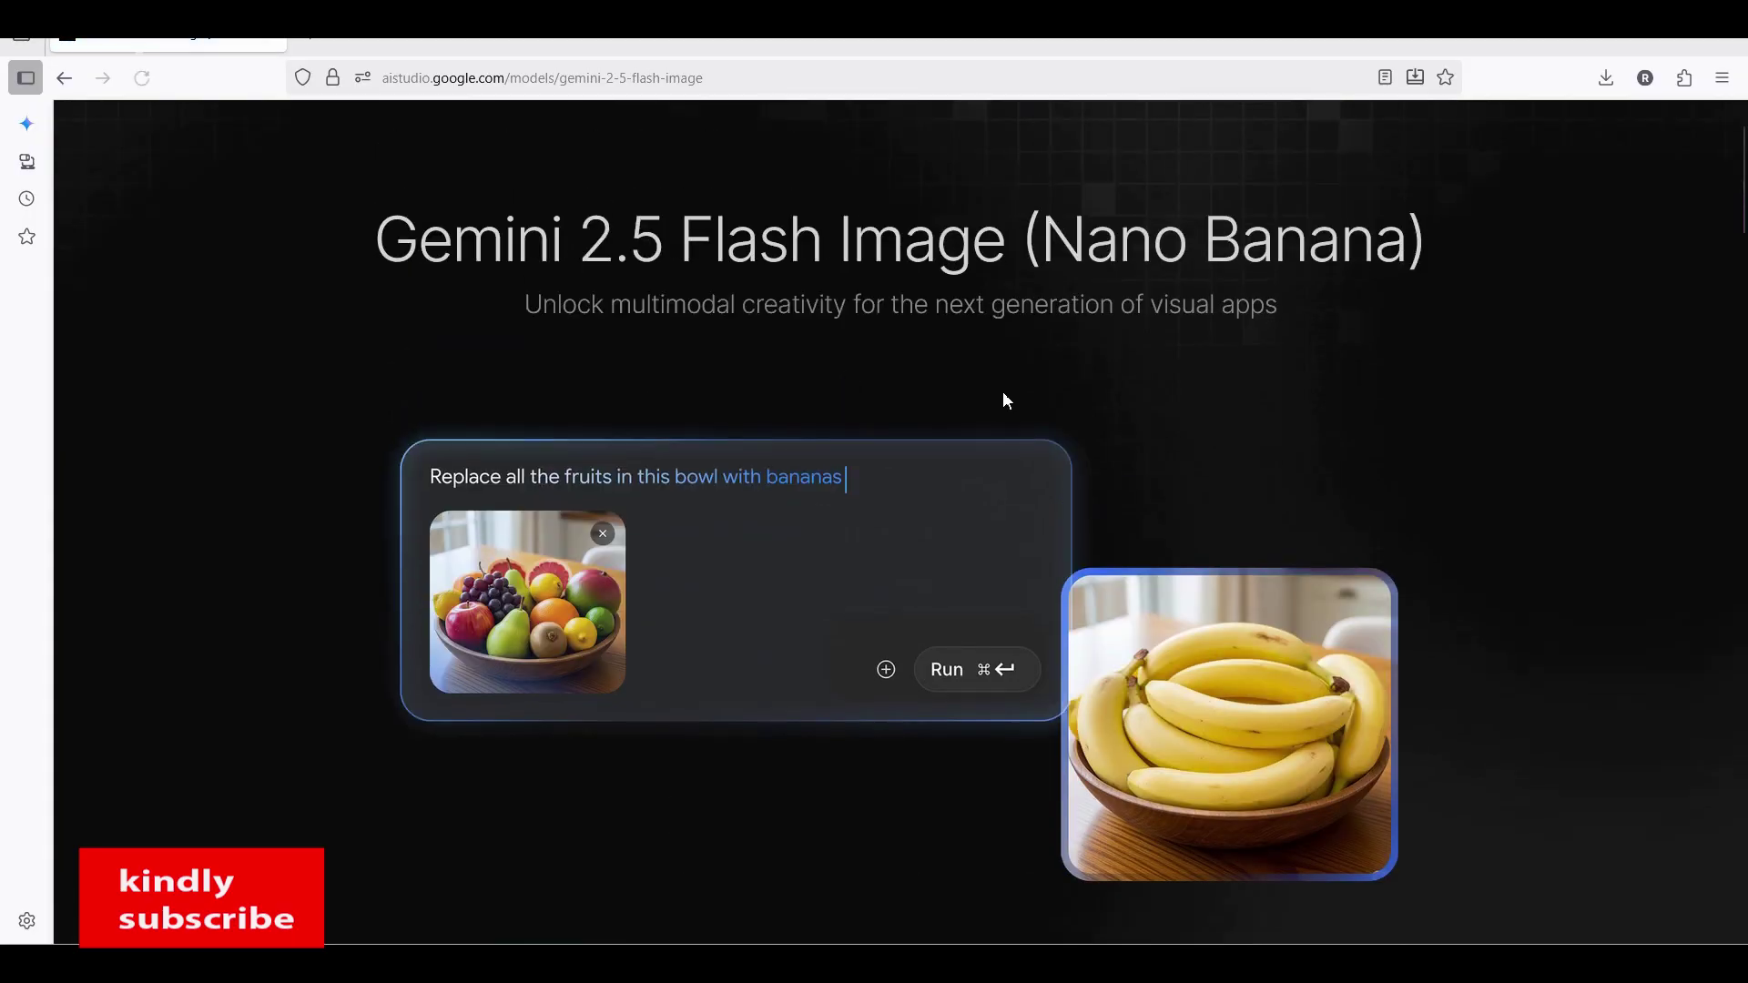
scroll(1056, 733, "down", 5)
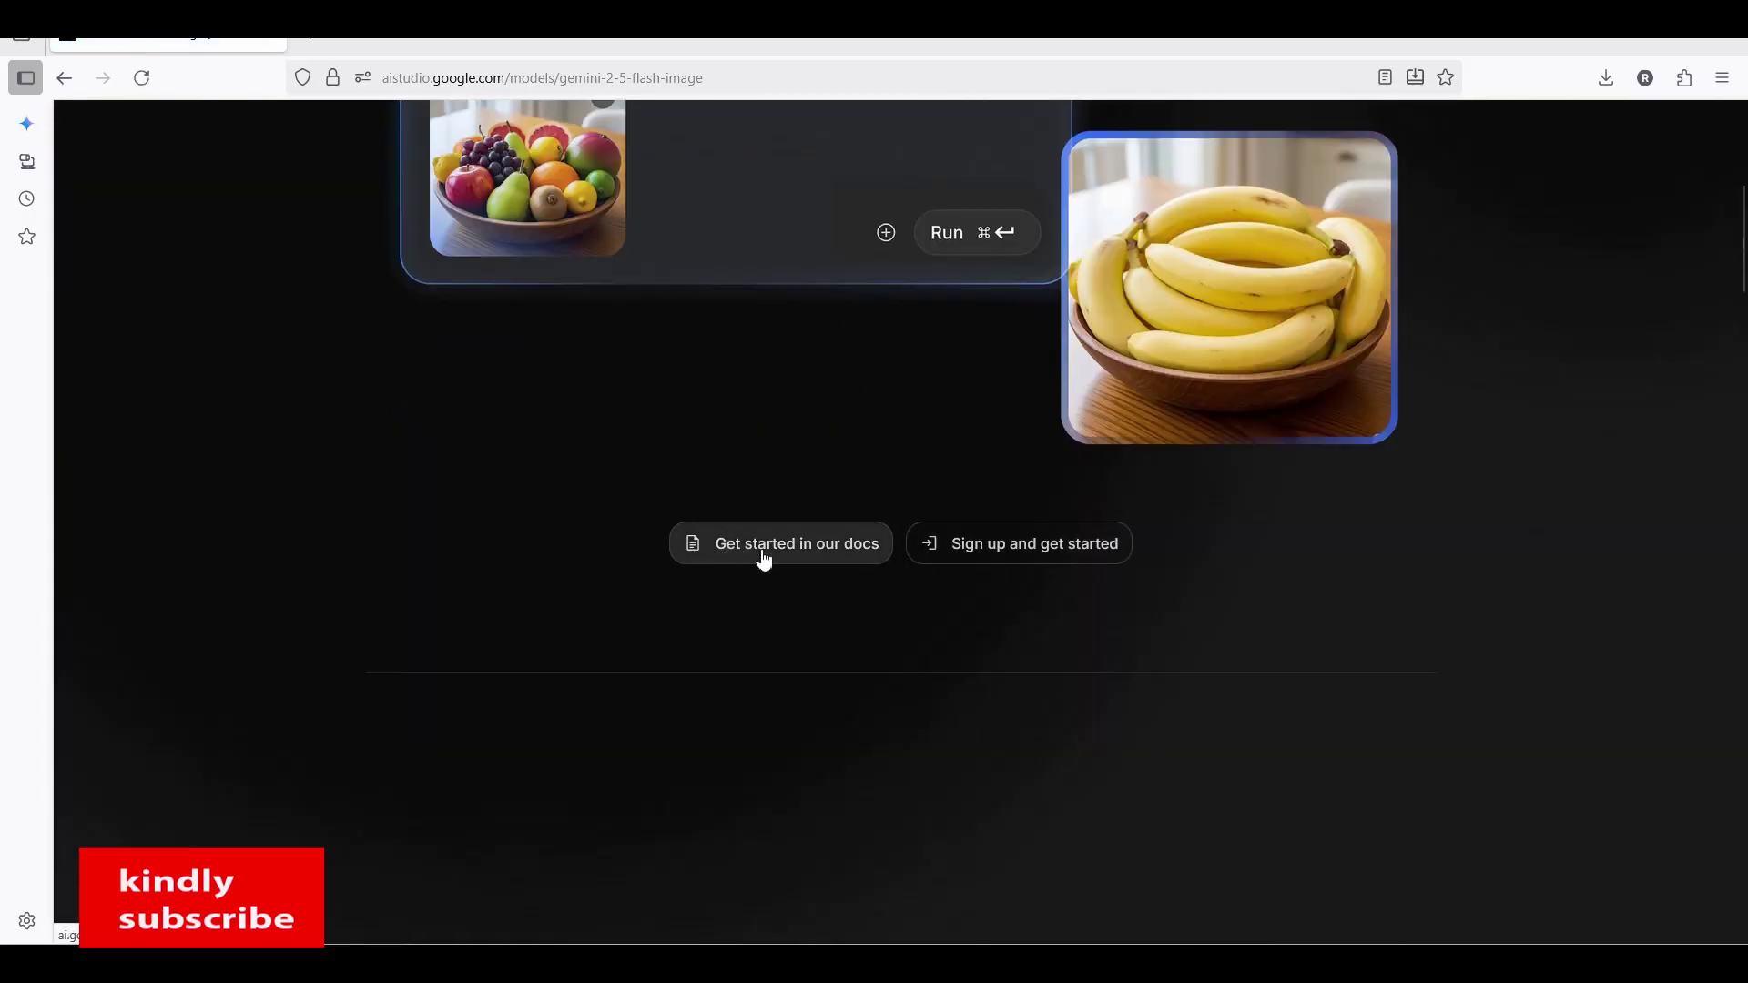
- Choose 'Sign up and get started' on the Nano Banana model page
left_click(1011, 550)
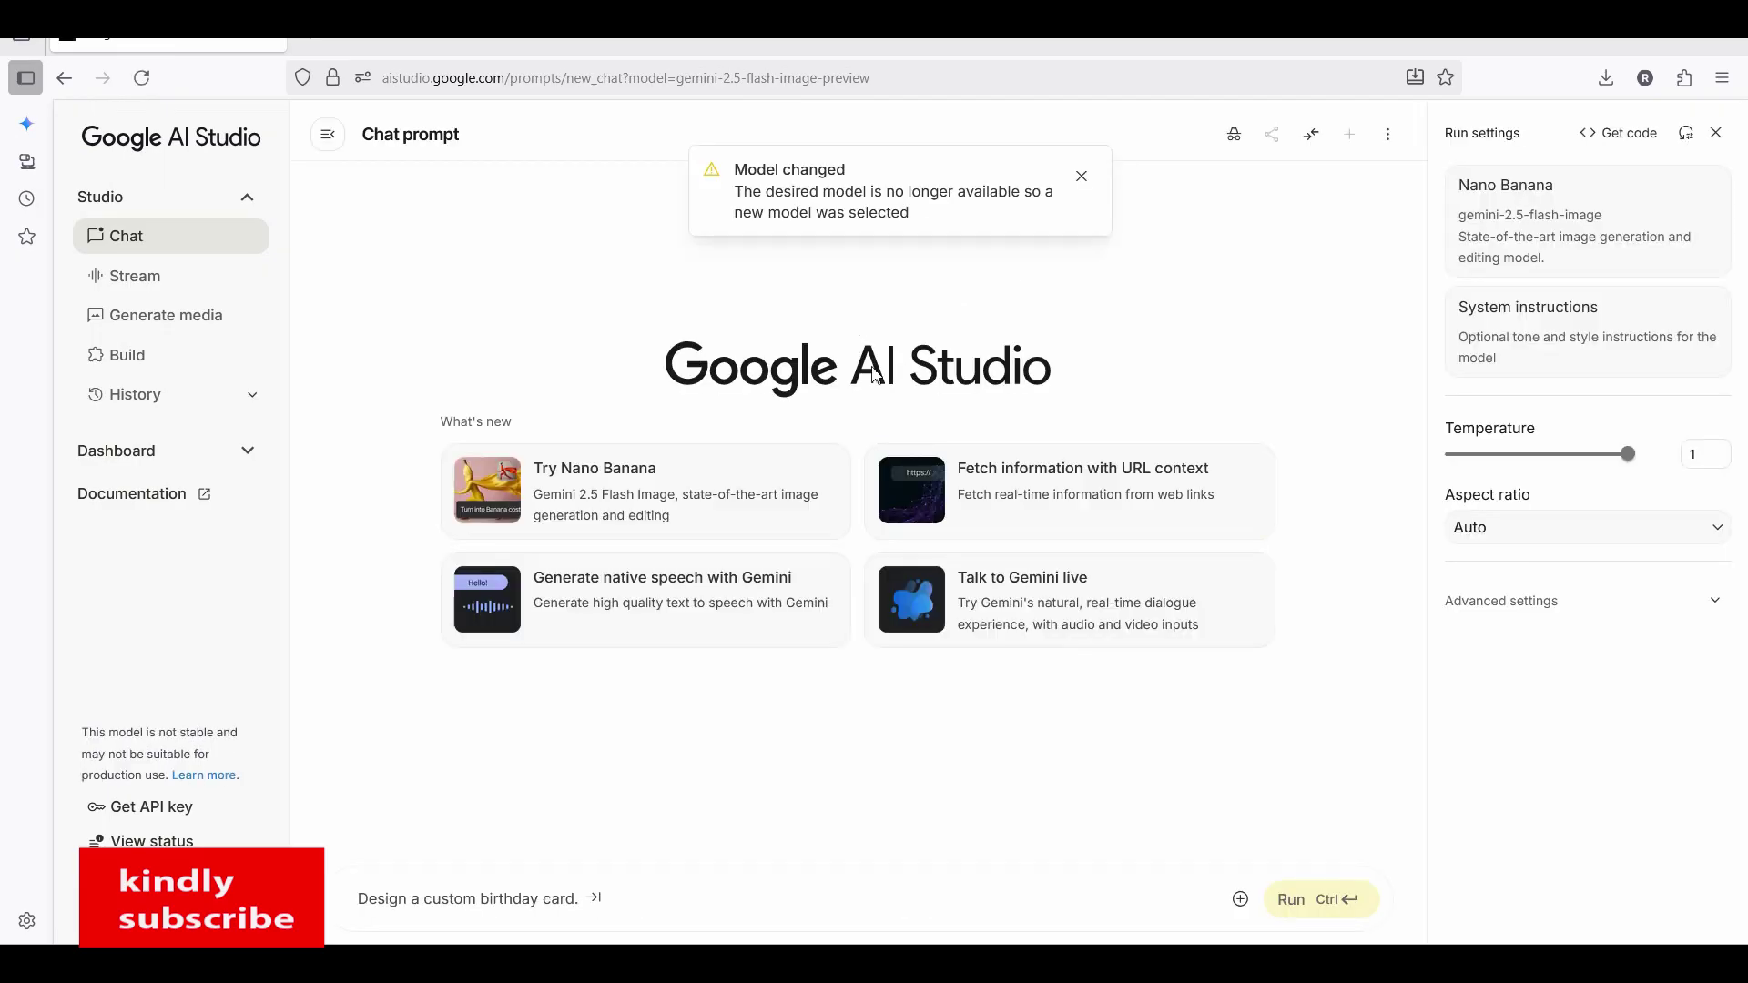
- Dismiss the model notice, try 9:16 but keep Auto aspect ratio, and start the Try Nano Banana prompt
left_click(1081, 176)
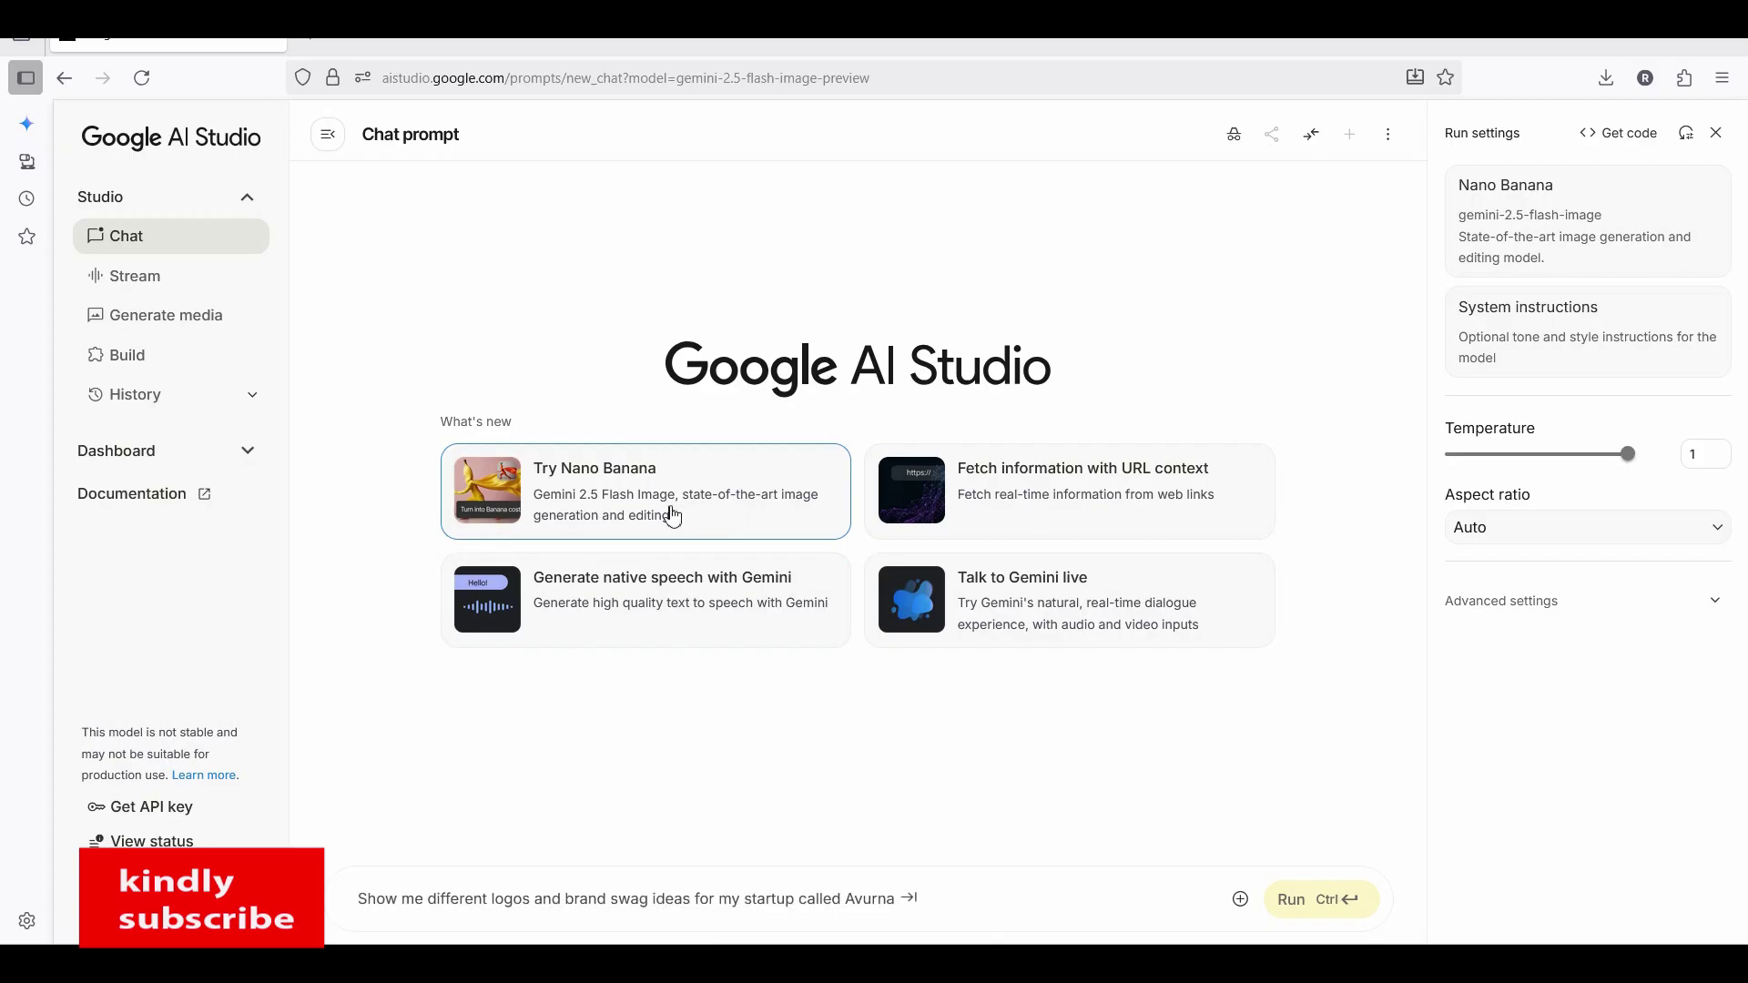
left_click(1715, 530)
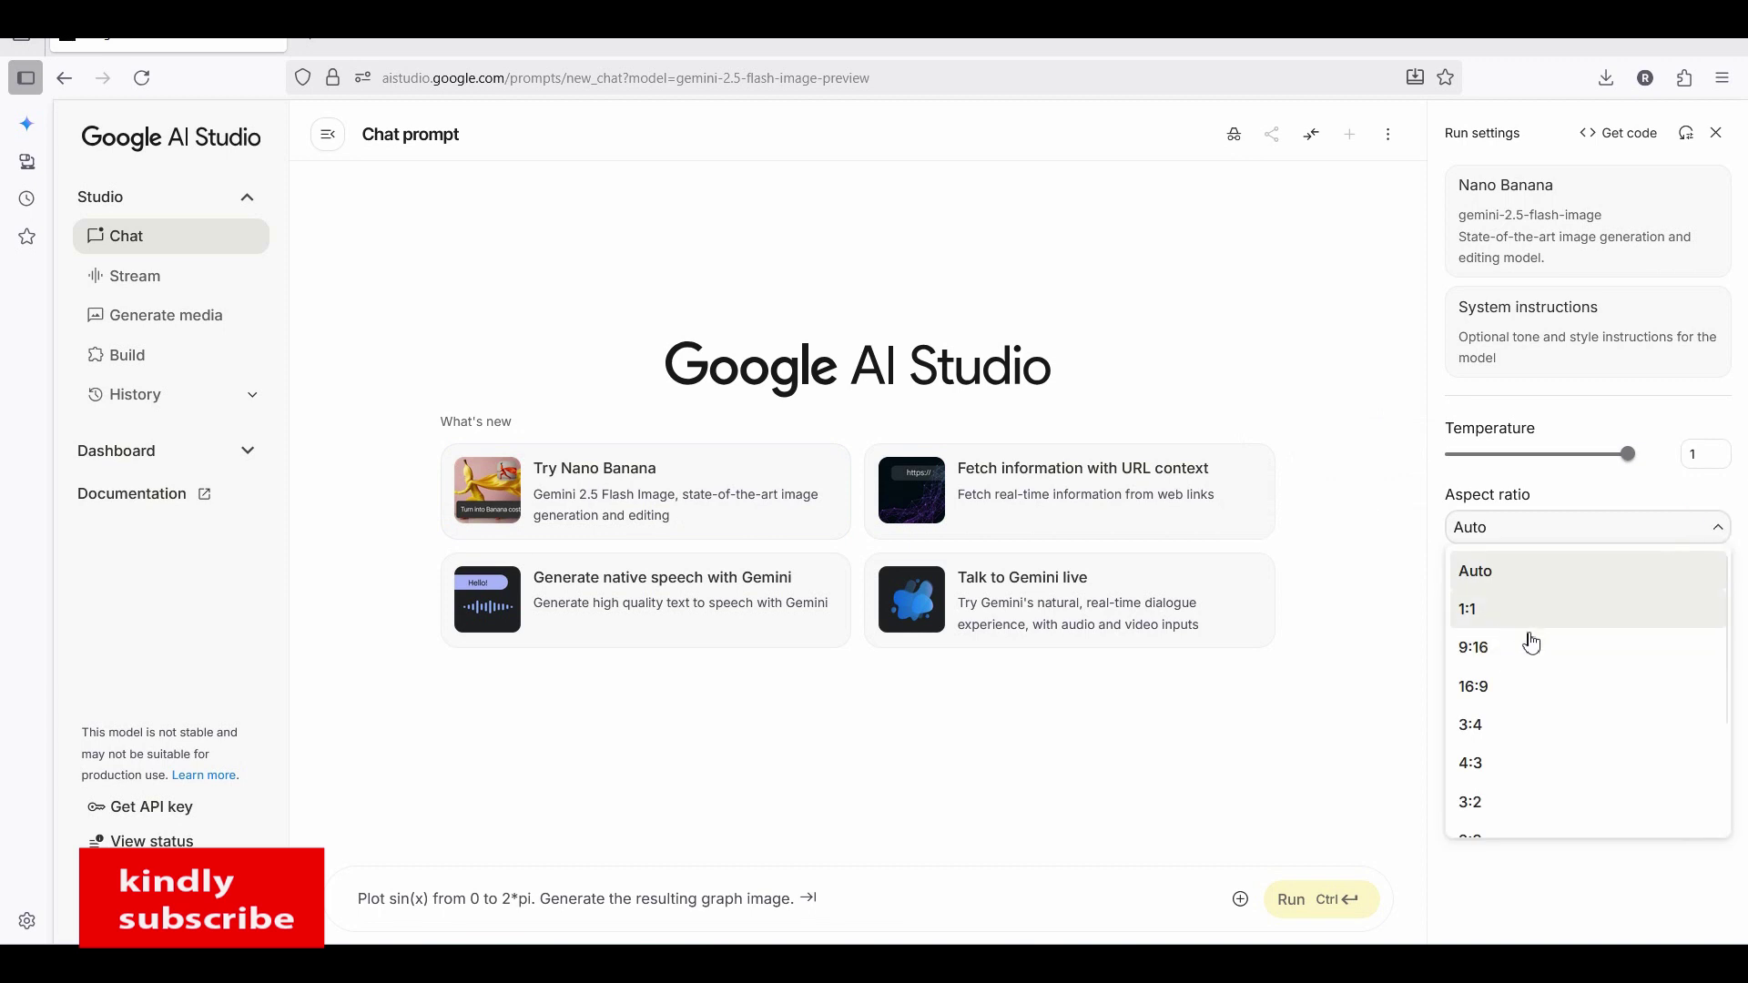
left_click(1502, 648)
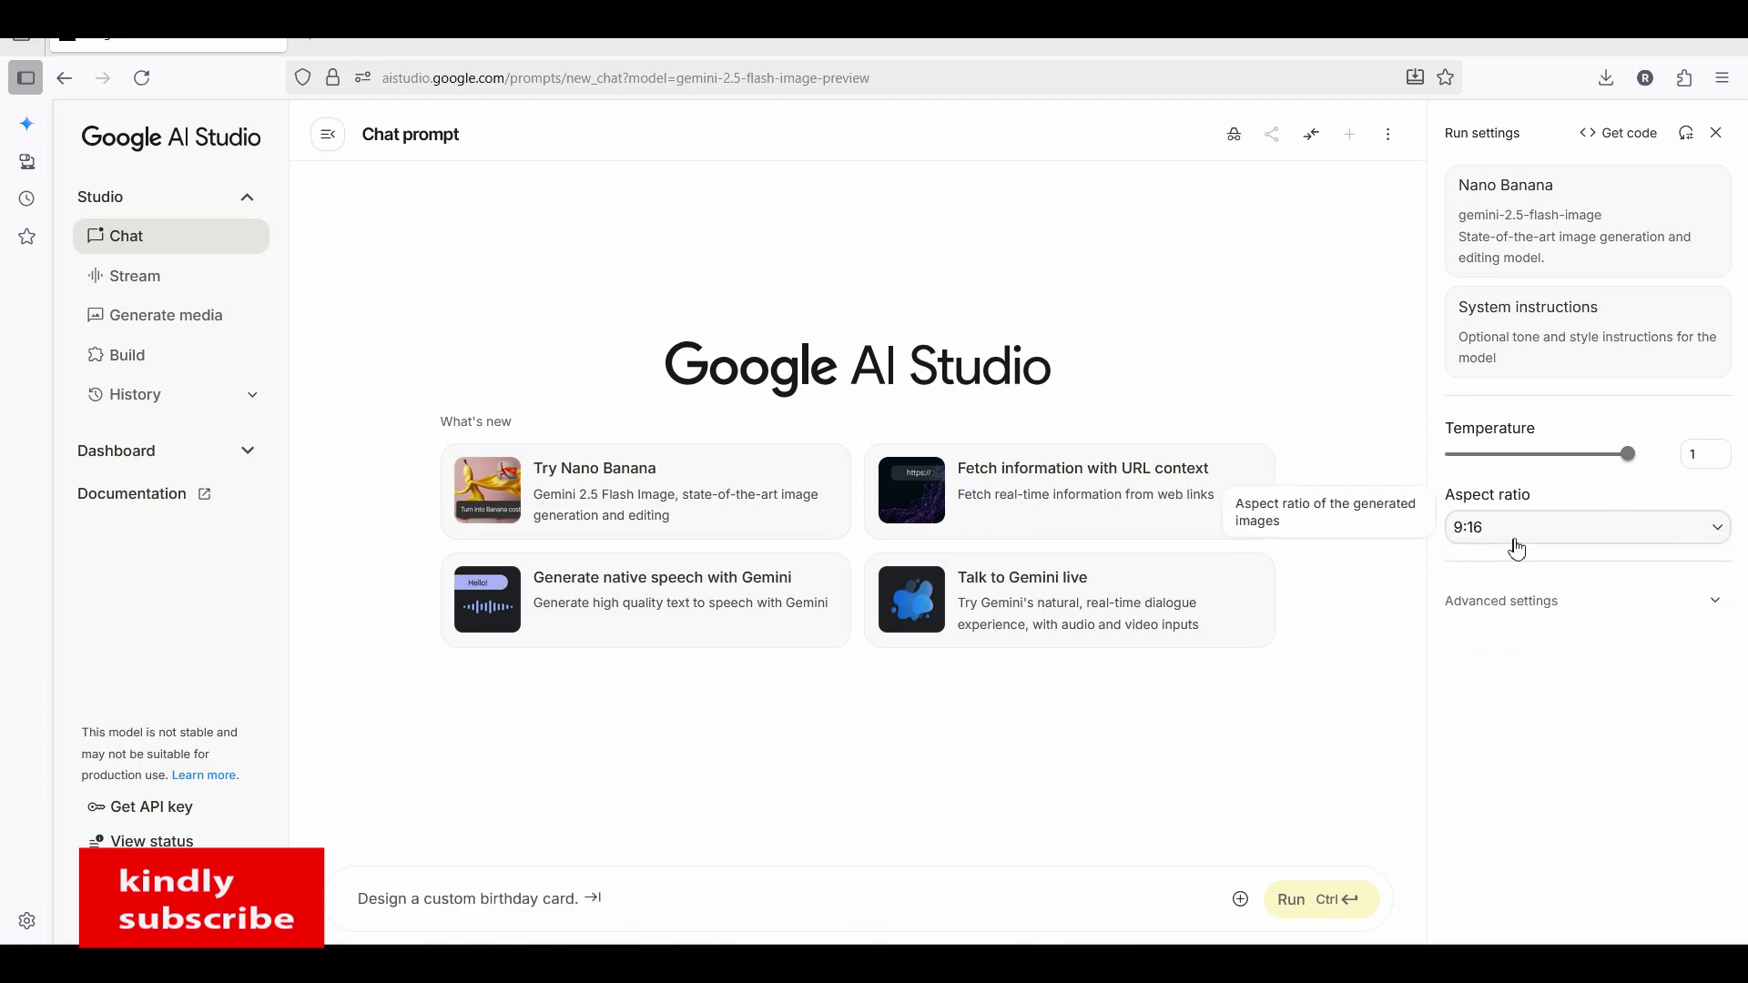
left_click(1716, 530)
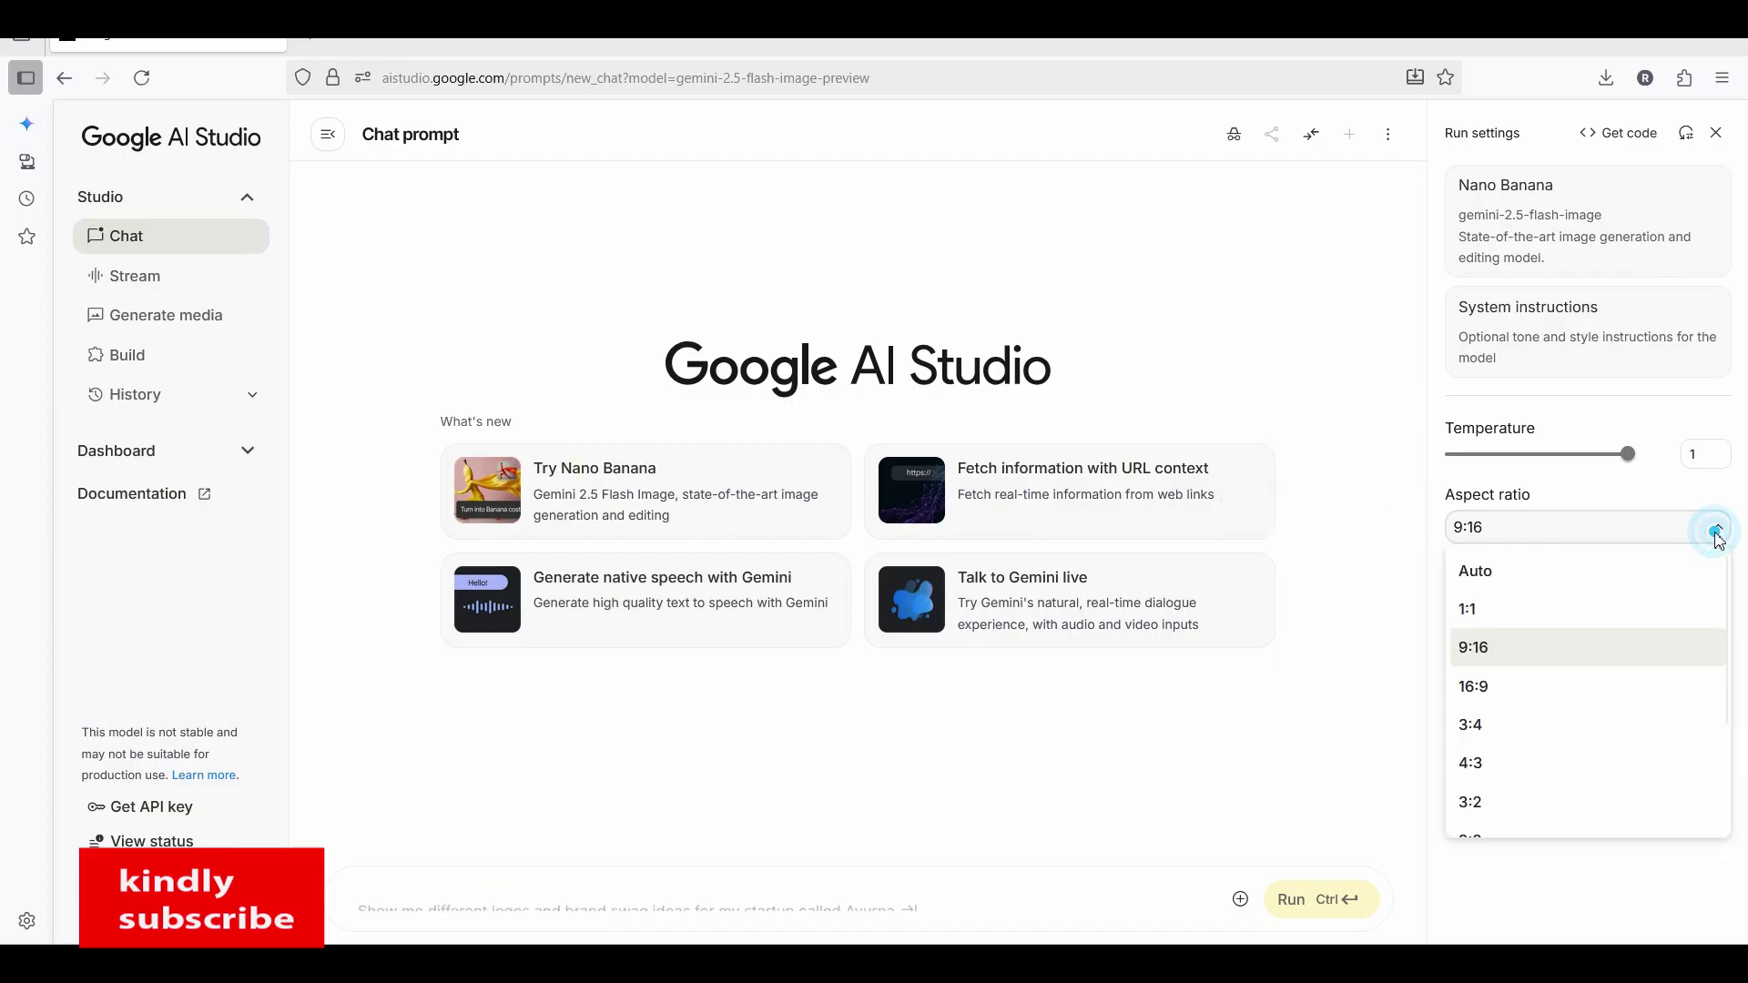
left_click(1476, 571)
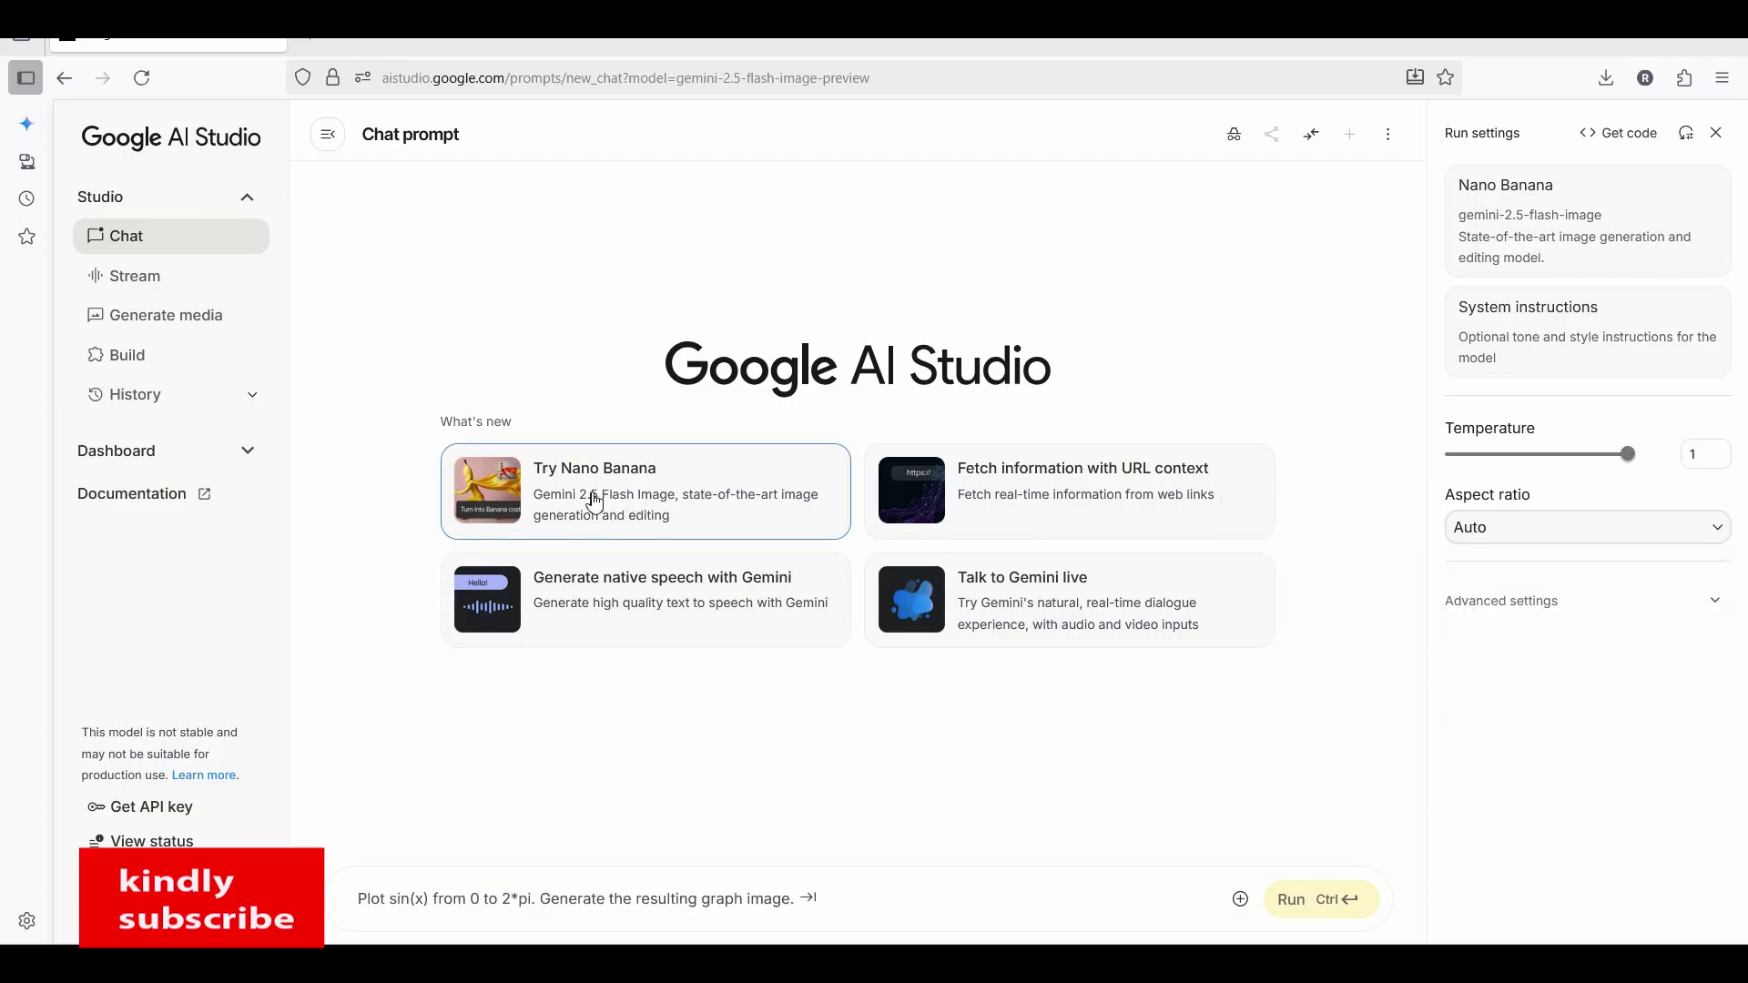
left_click(592, 499)
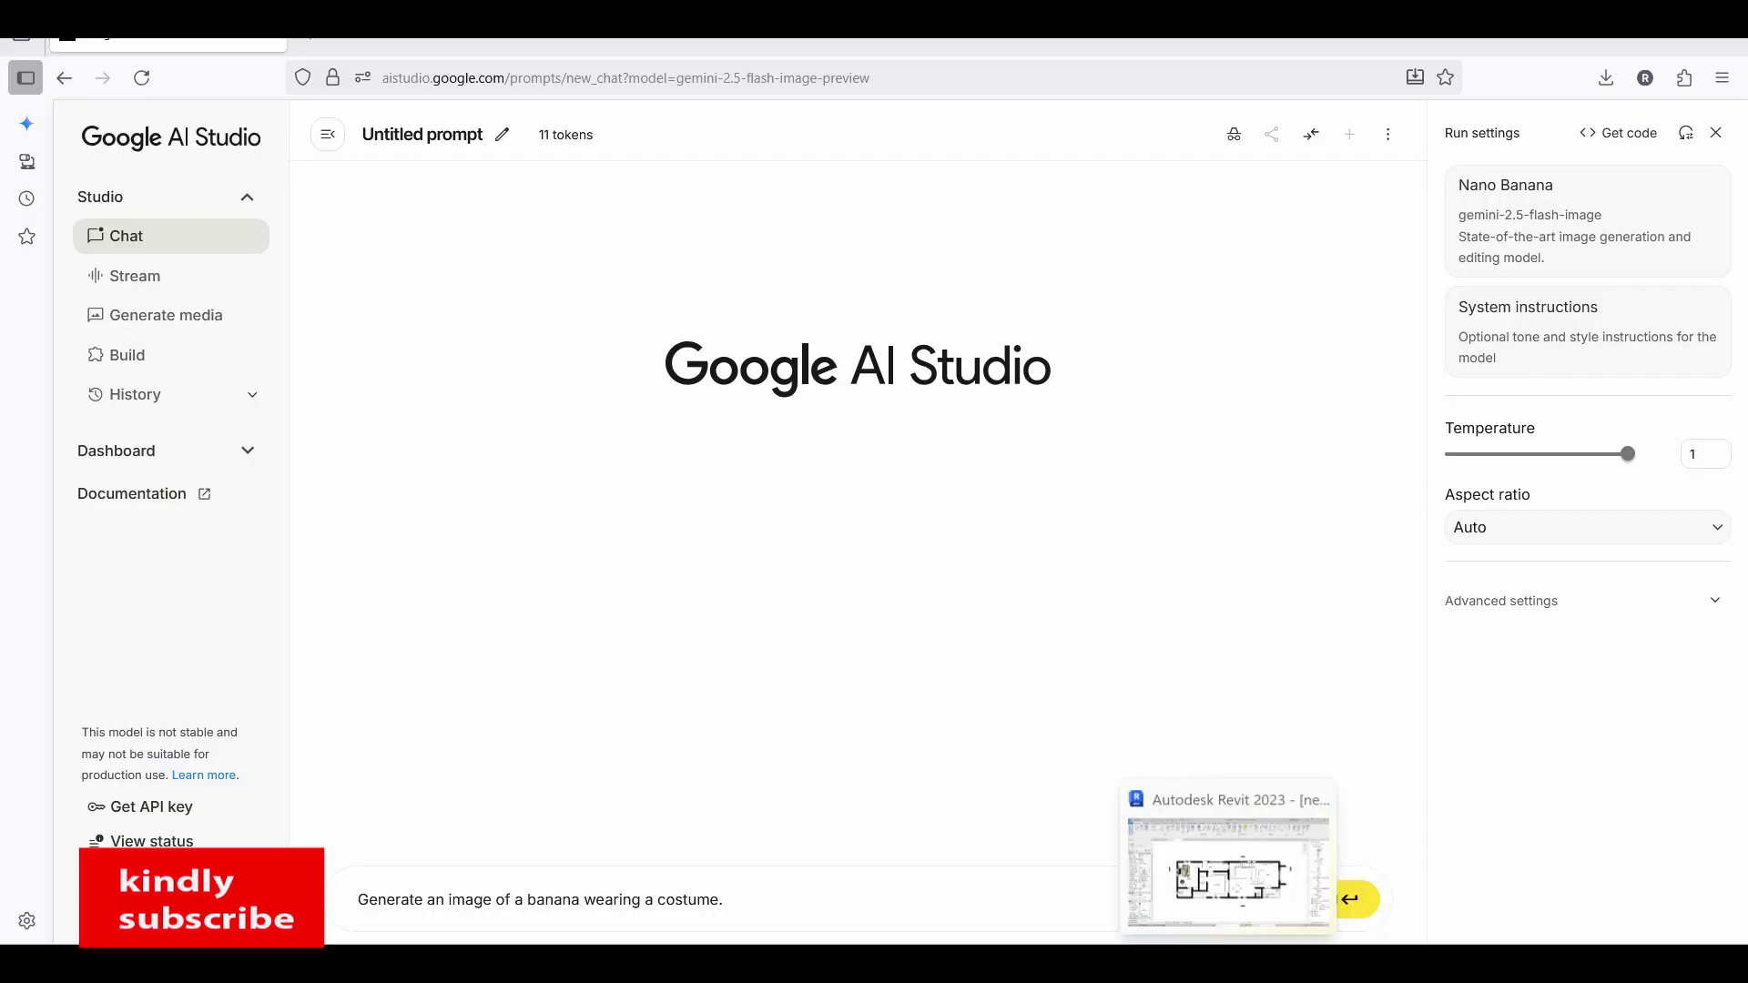
left_click(1220, 957)
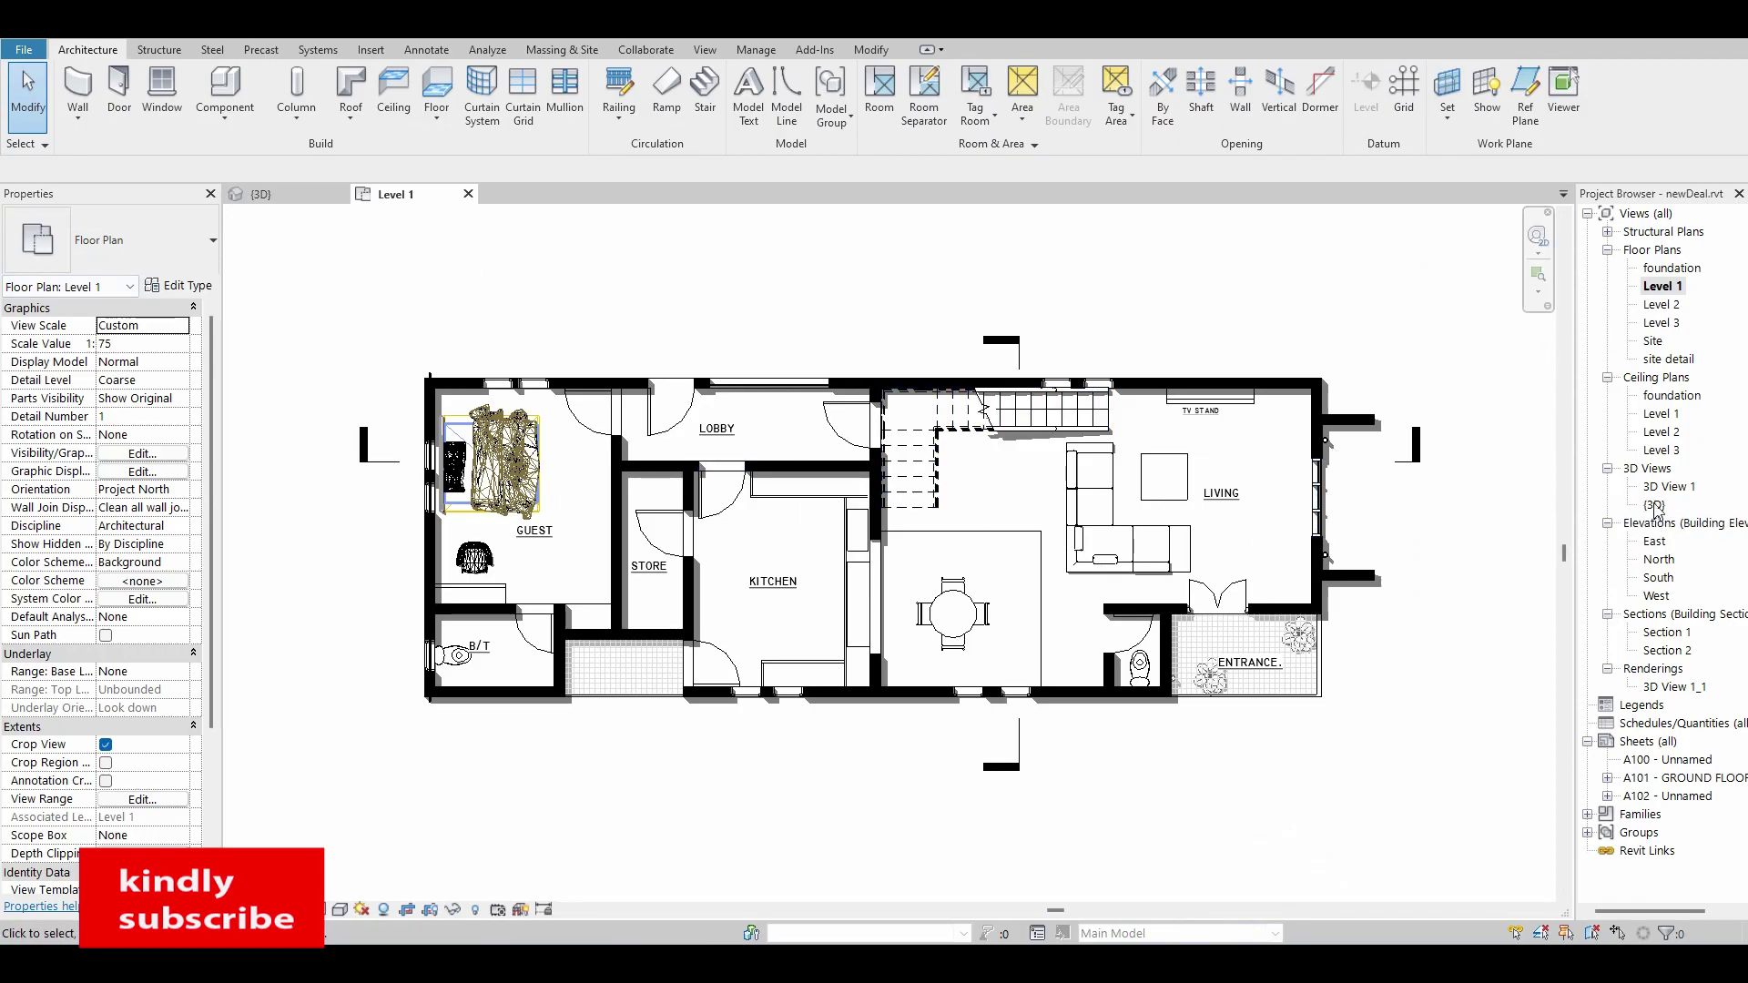
- Look over the house in the {3D} view, then return to the Level 1 plan
double_click(1654, 503)
scroll(975, 476, "up", 4)
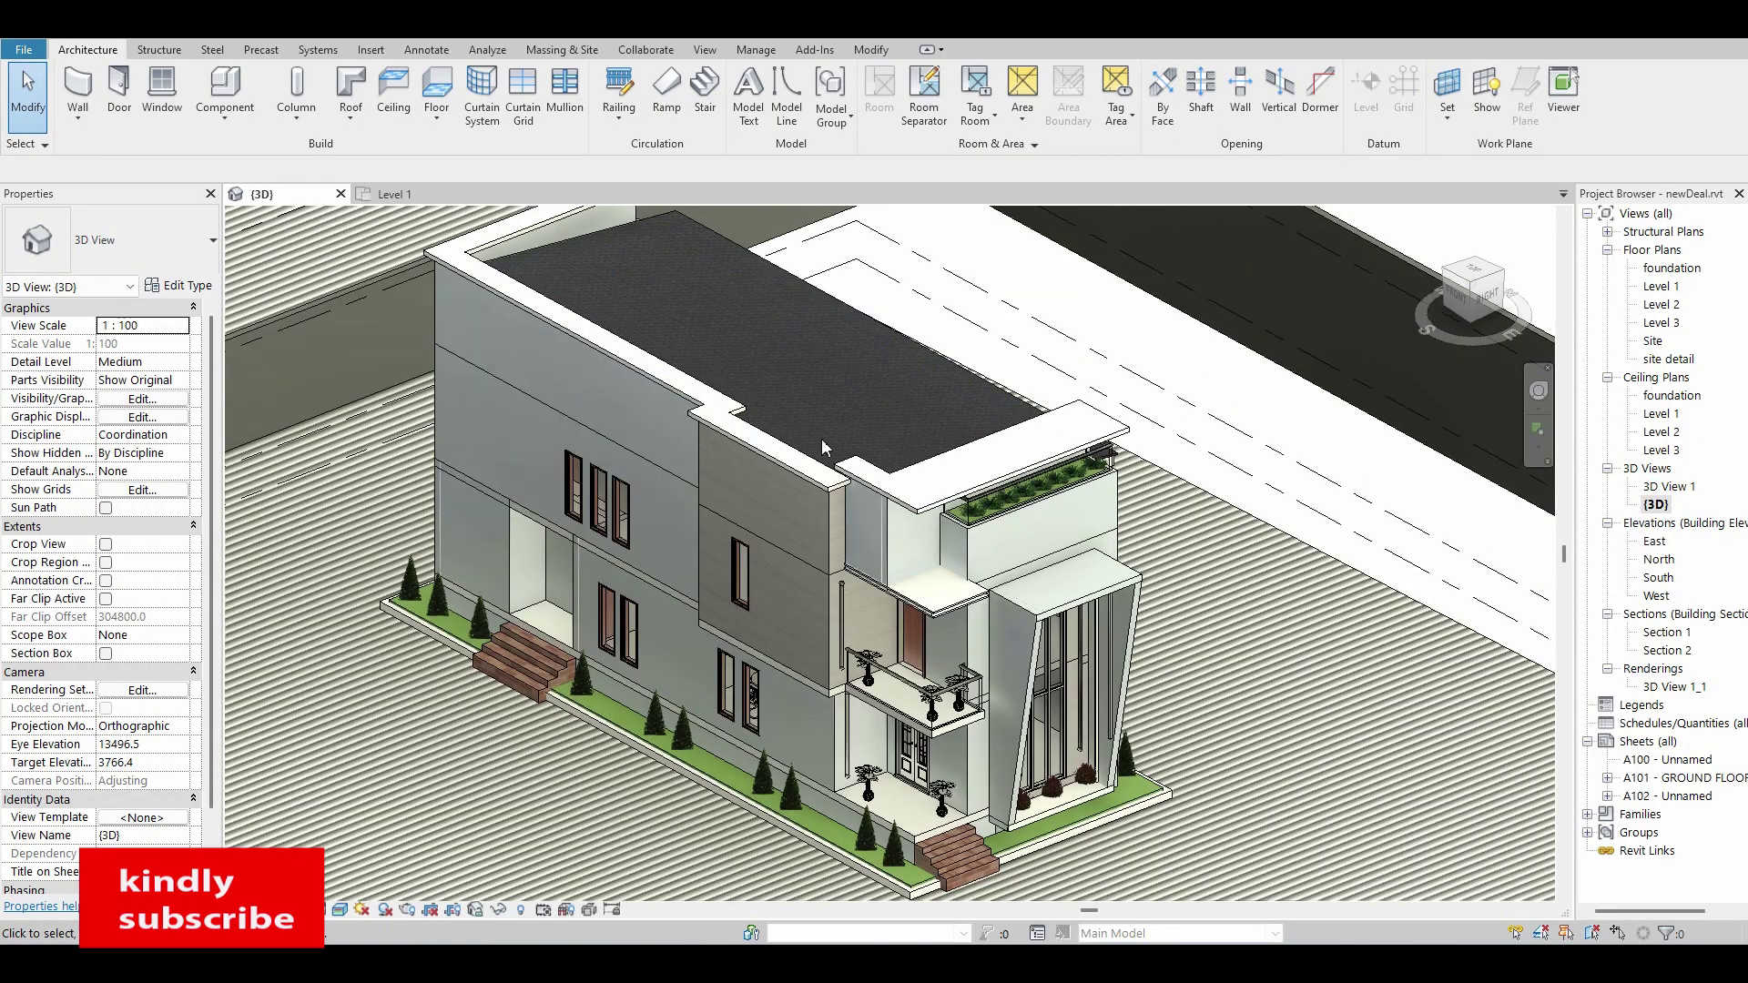
scroll(976, 476, "down", 5)
scroll(773, 555, "up", 2)
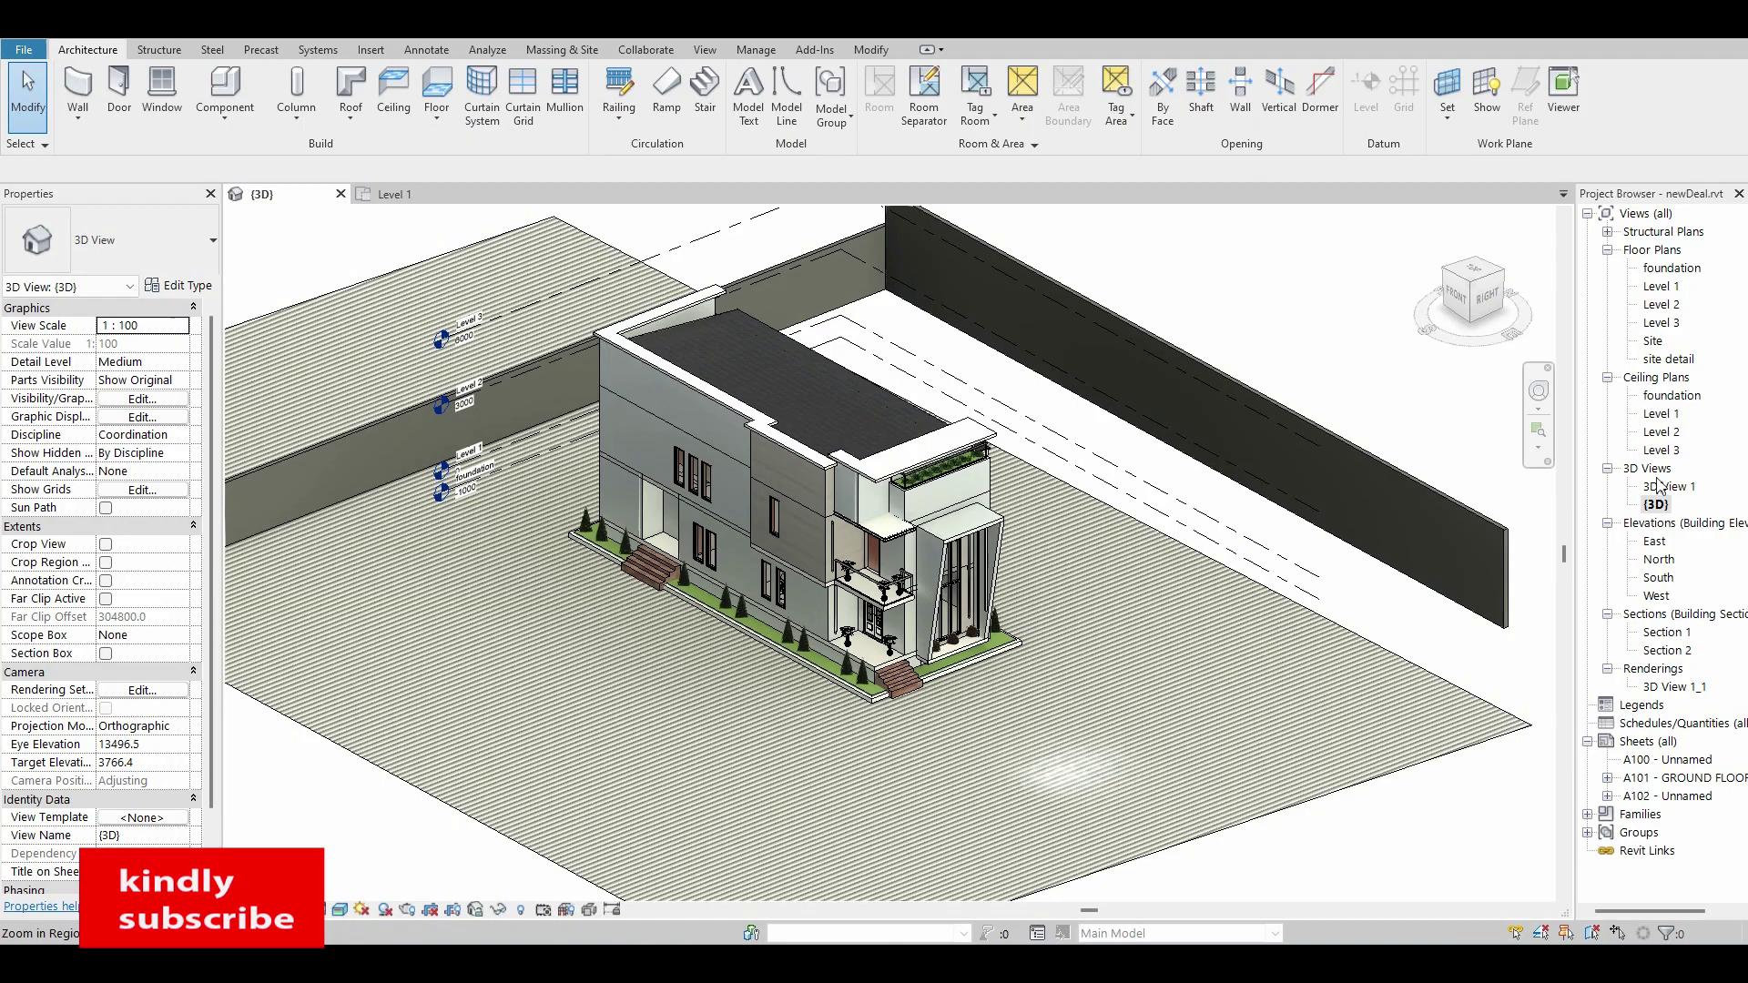
double_click(1661, 287)
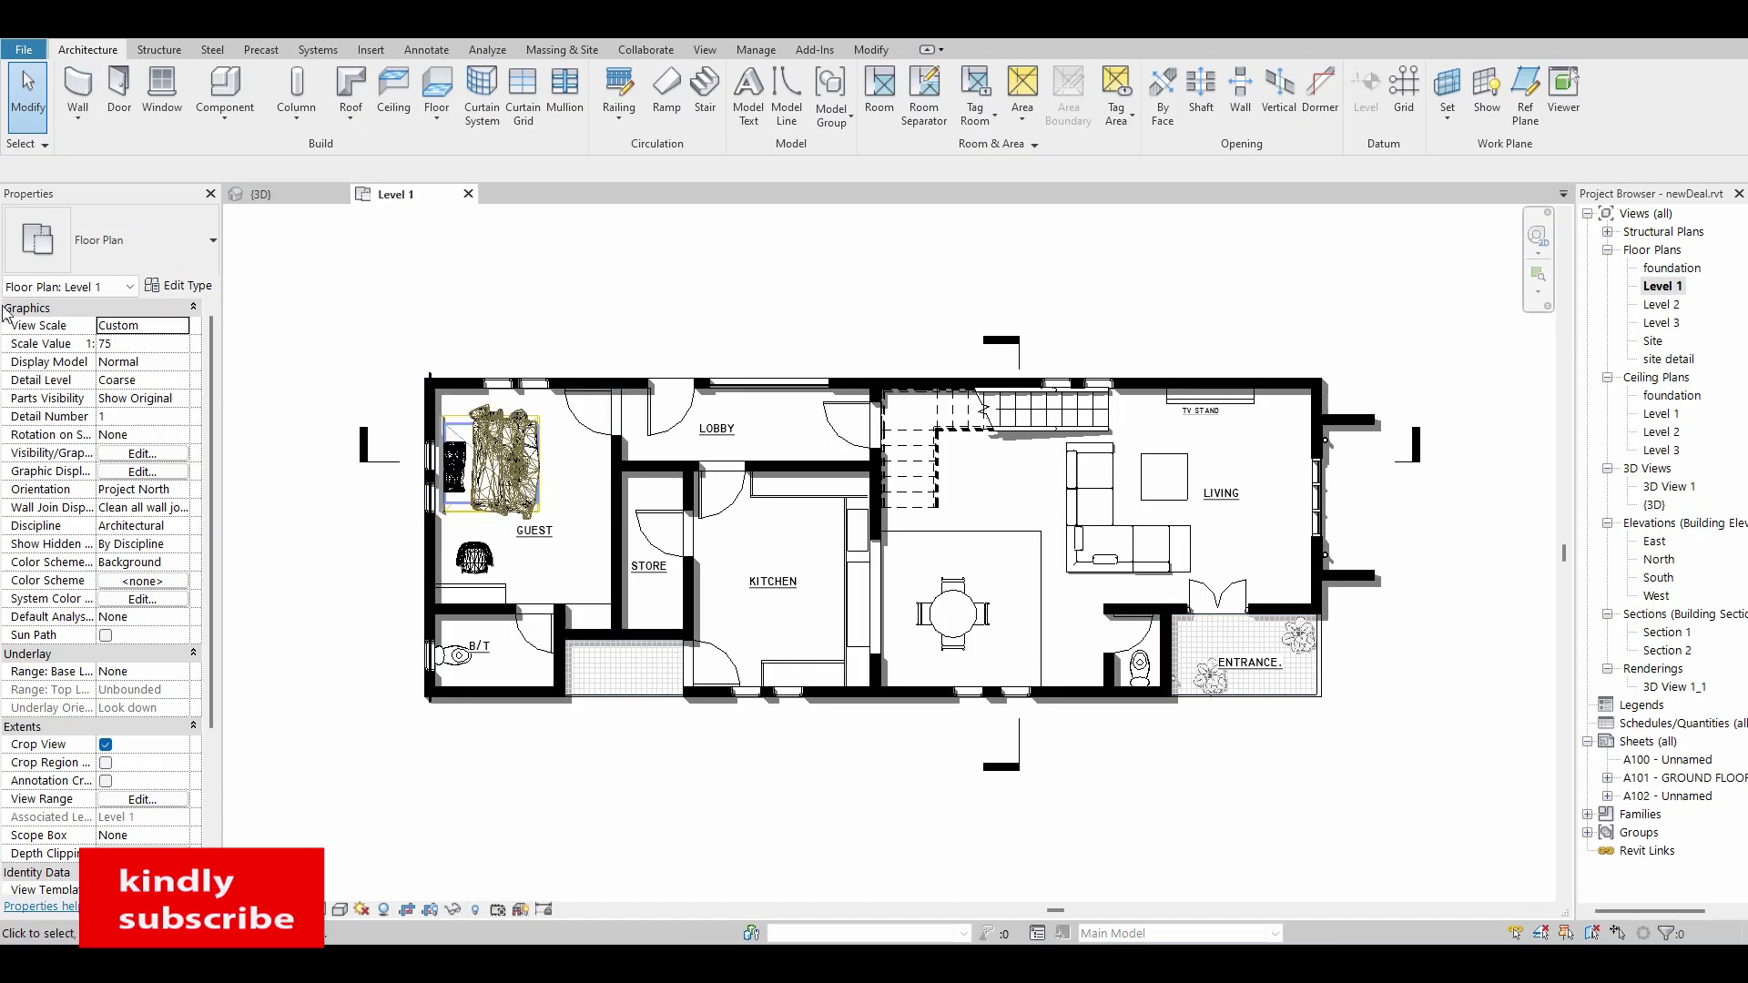
- Open Export Image via File > Export > Images and Animations > Image
left_click(23, 49)
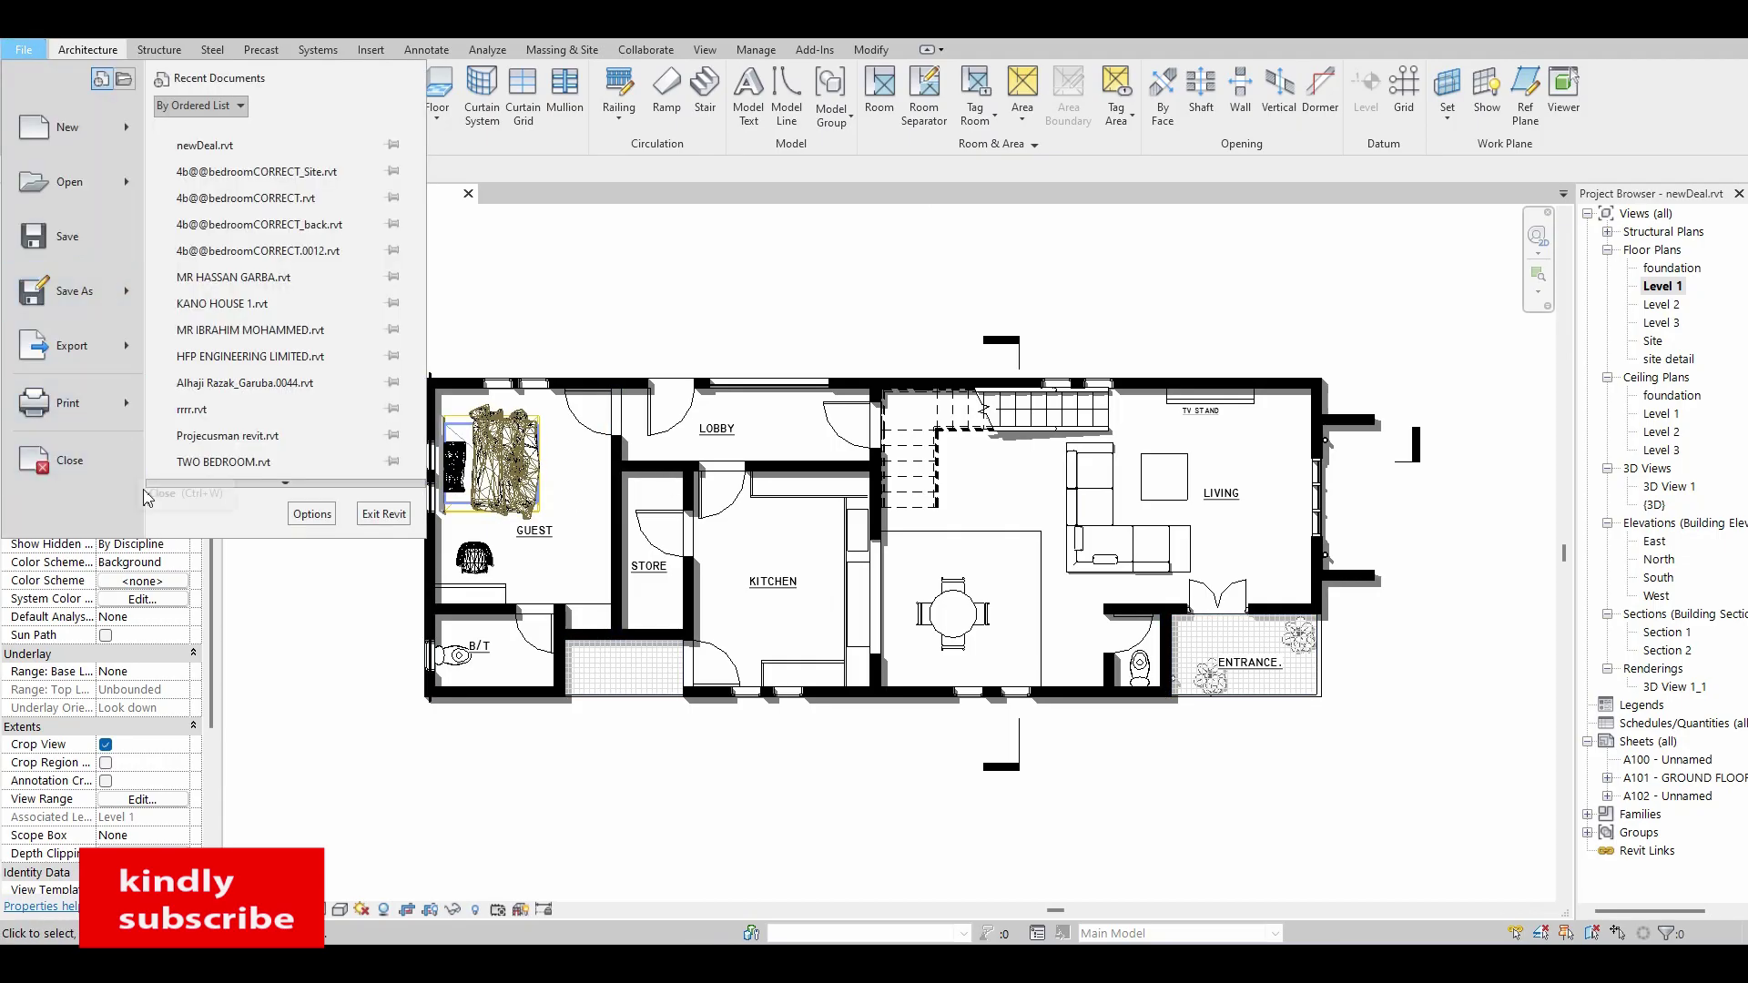
mouse_move(71, 348)
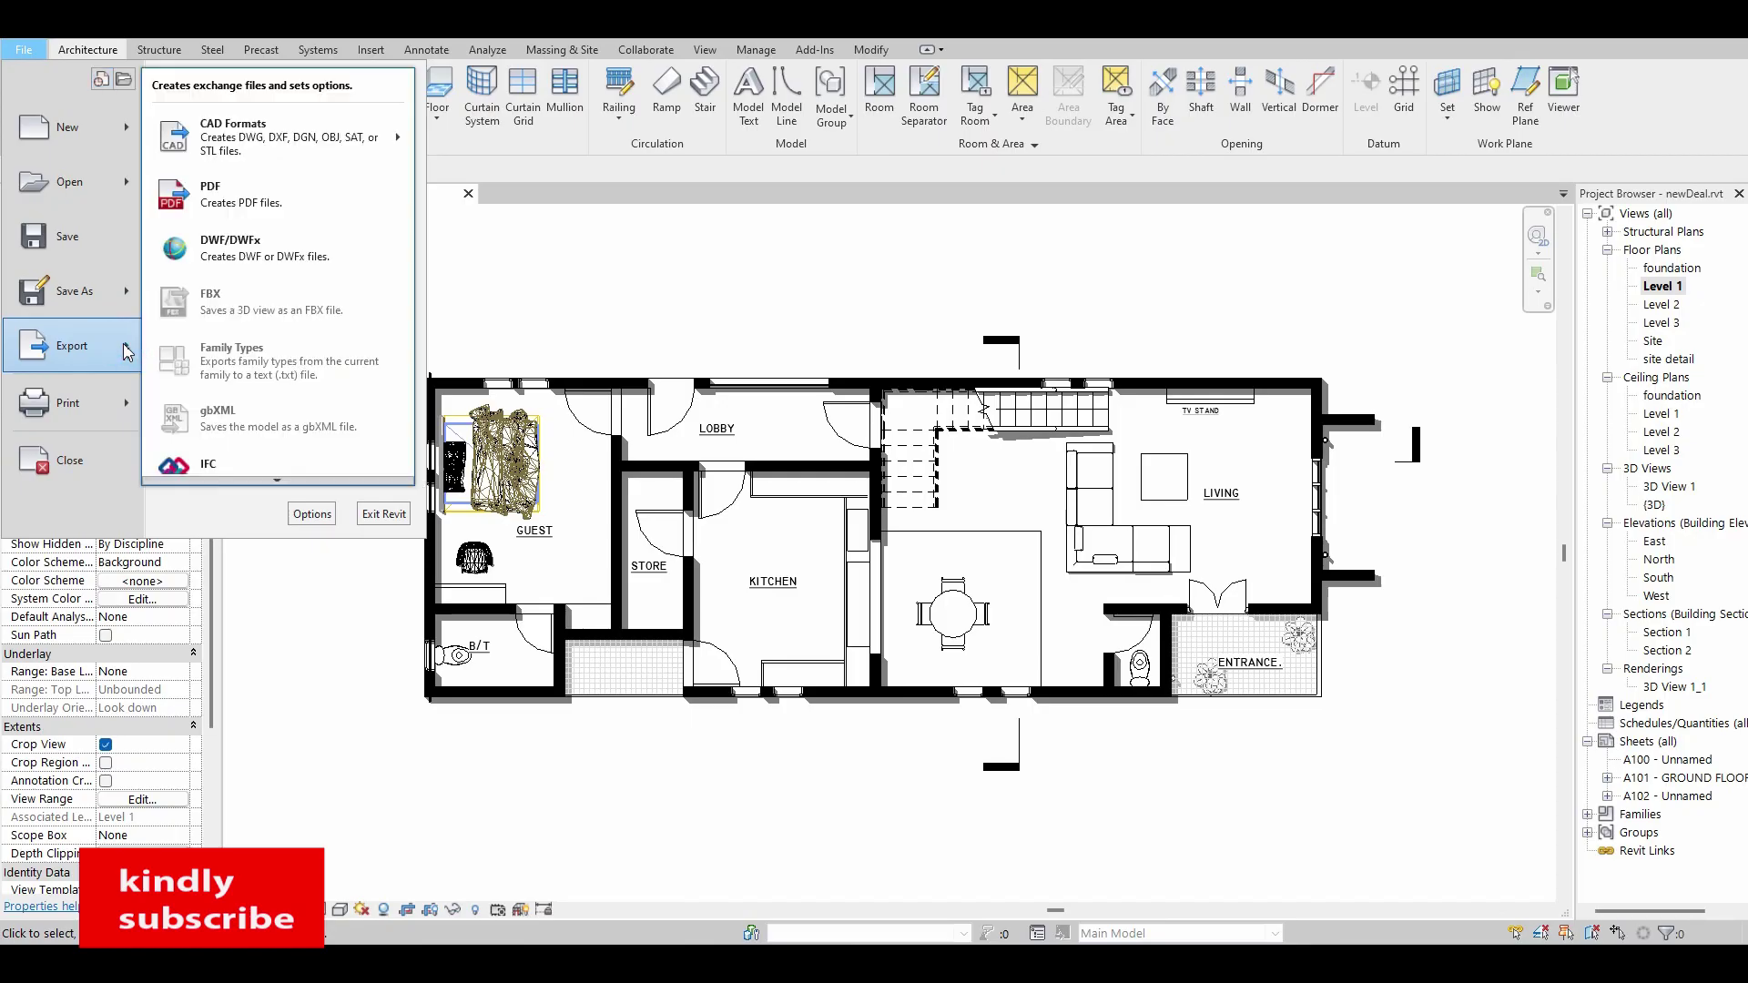
scroll(273, 355, "down", 1)
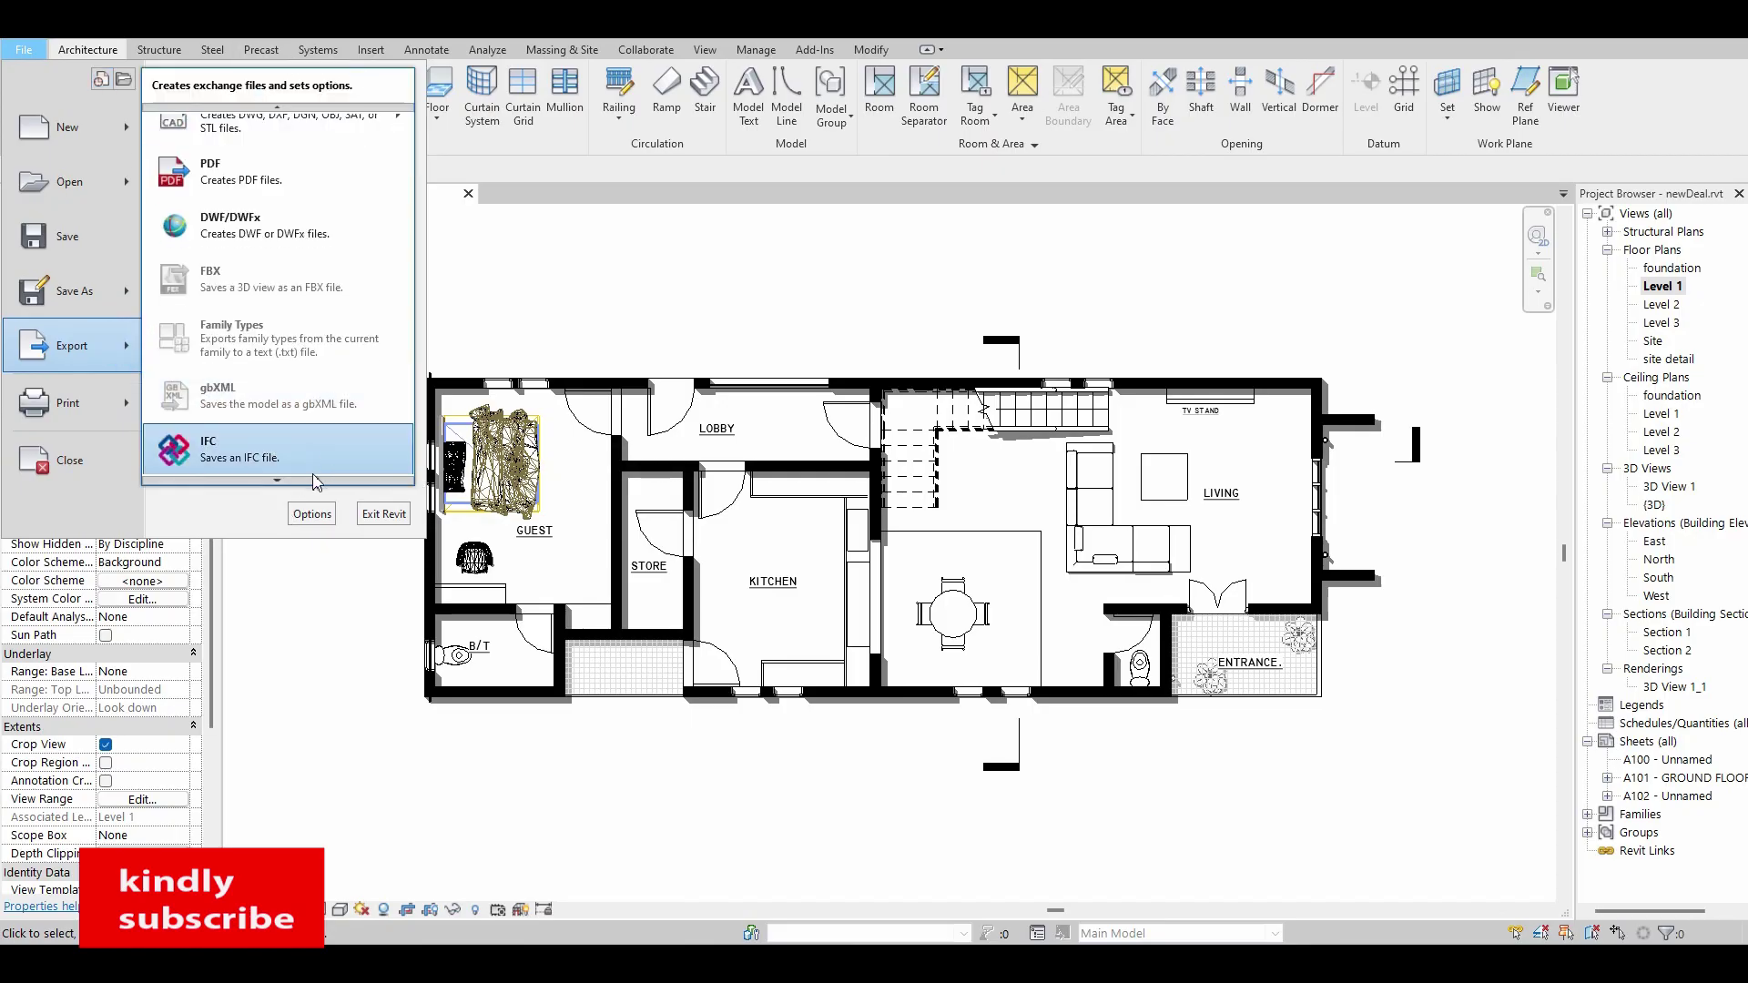
scroll(291, 475, "down", 3)
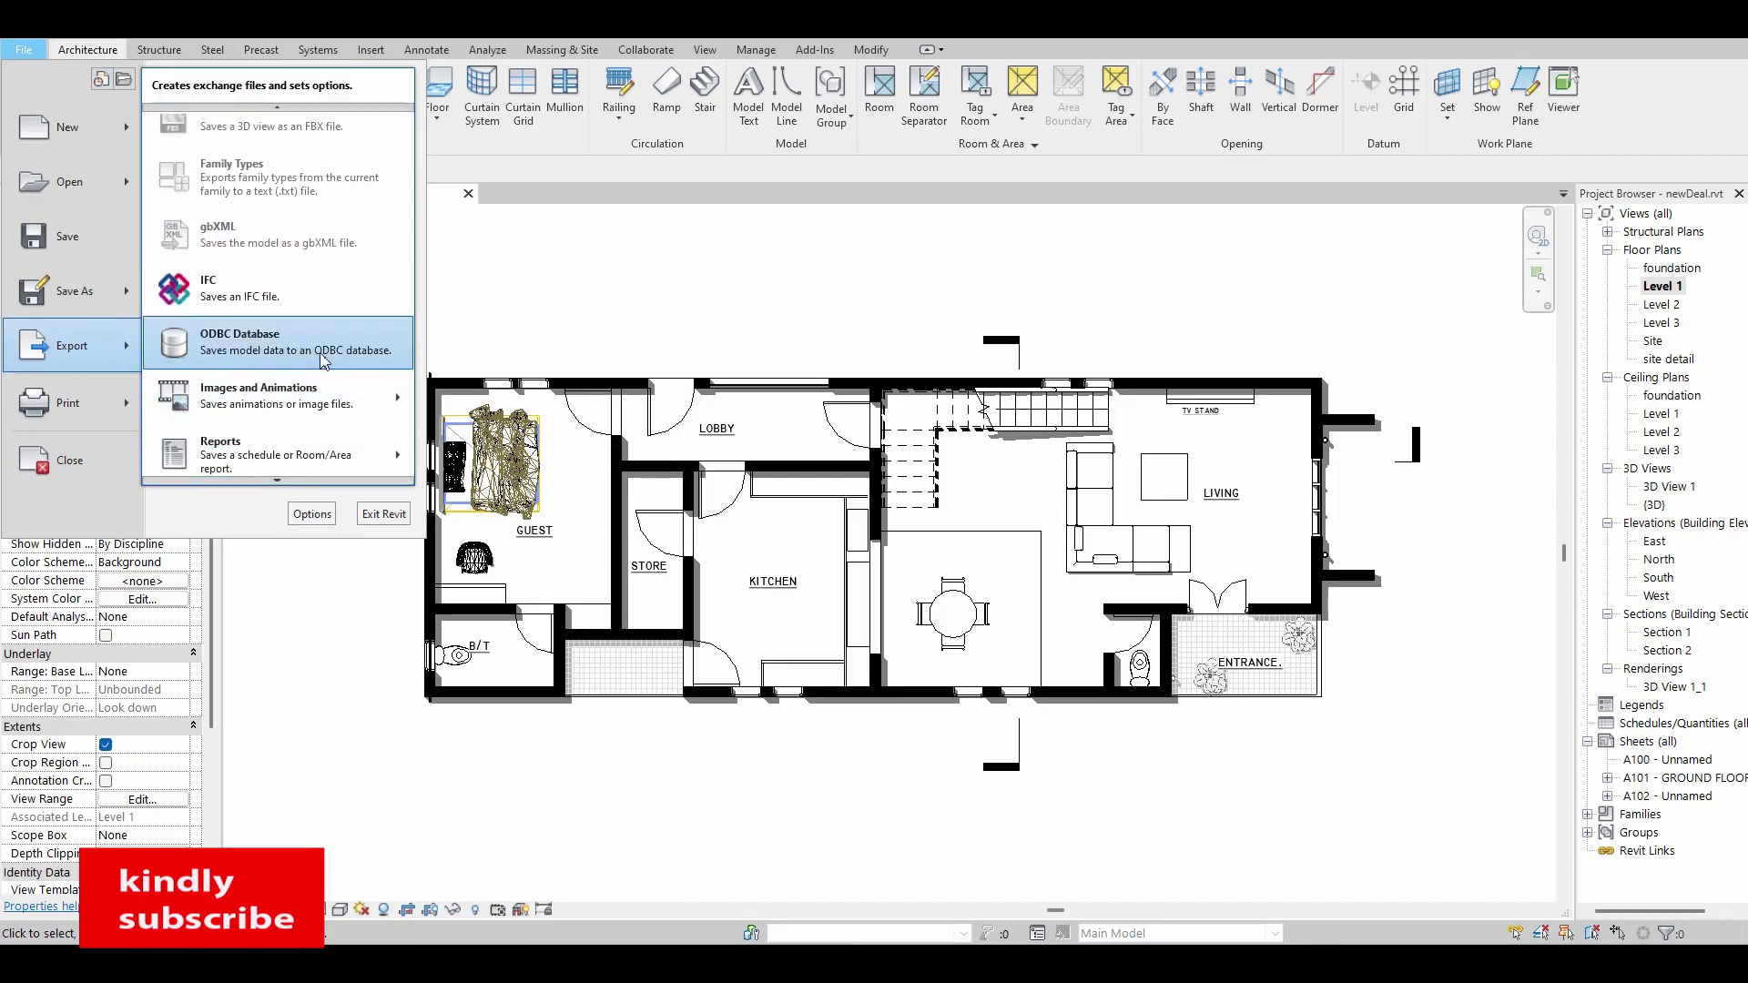
left_click(352, 405)
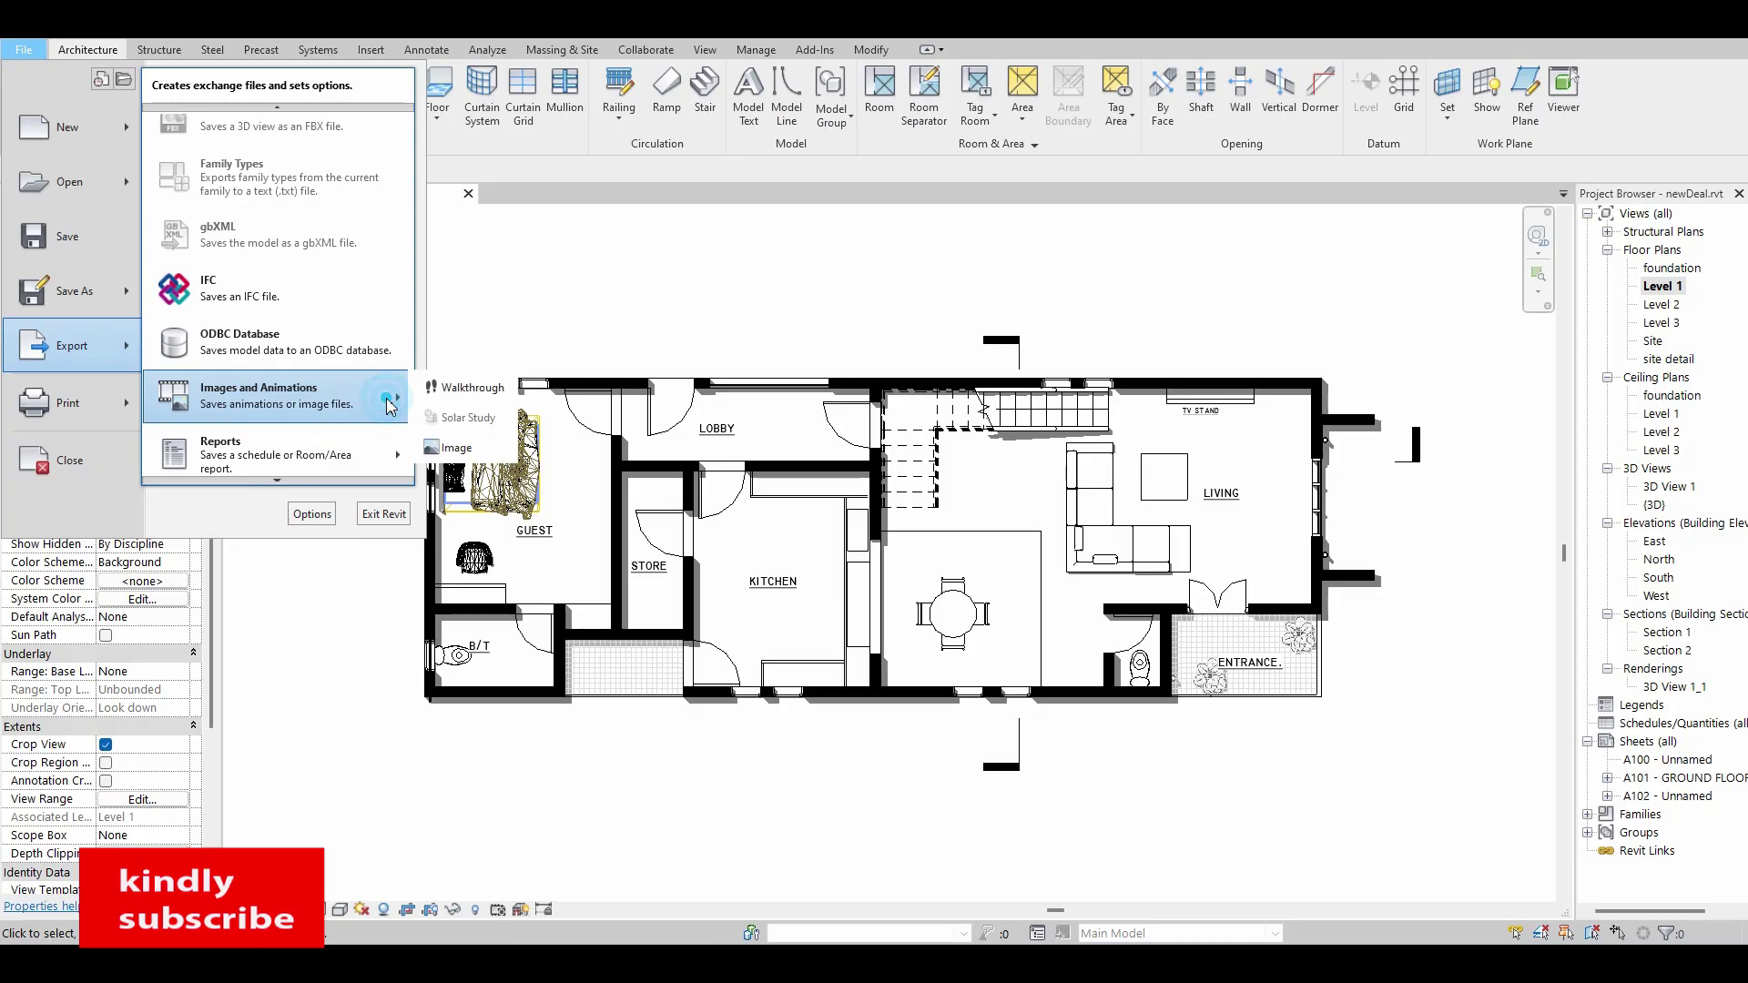
left_click(464, 418)
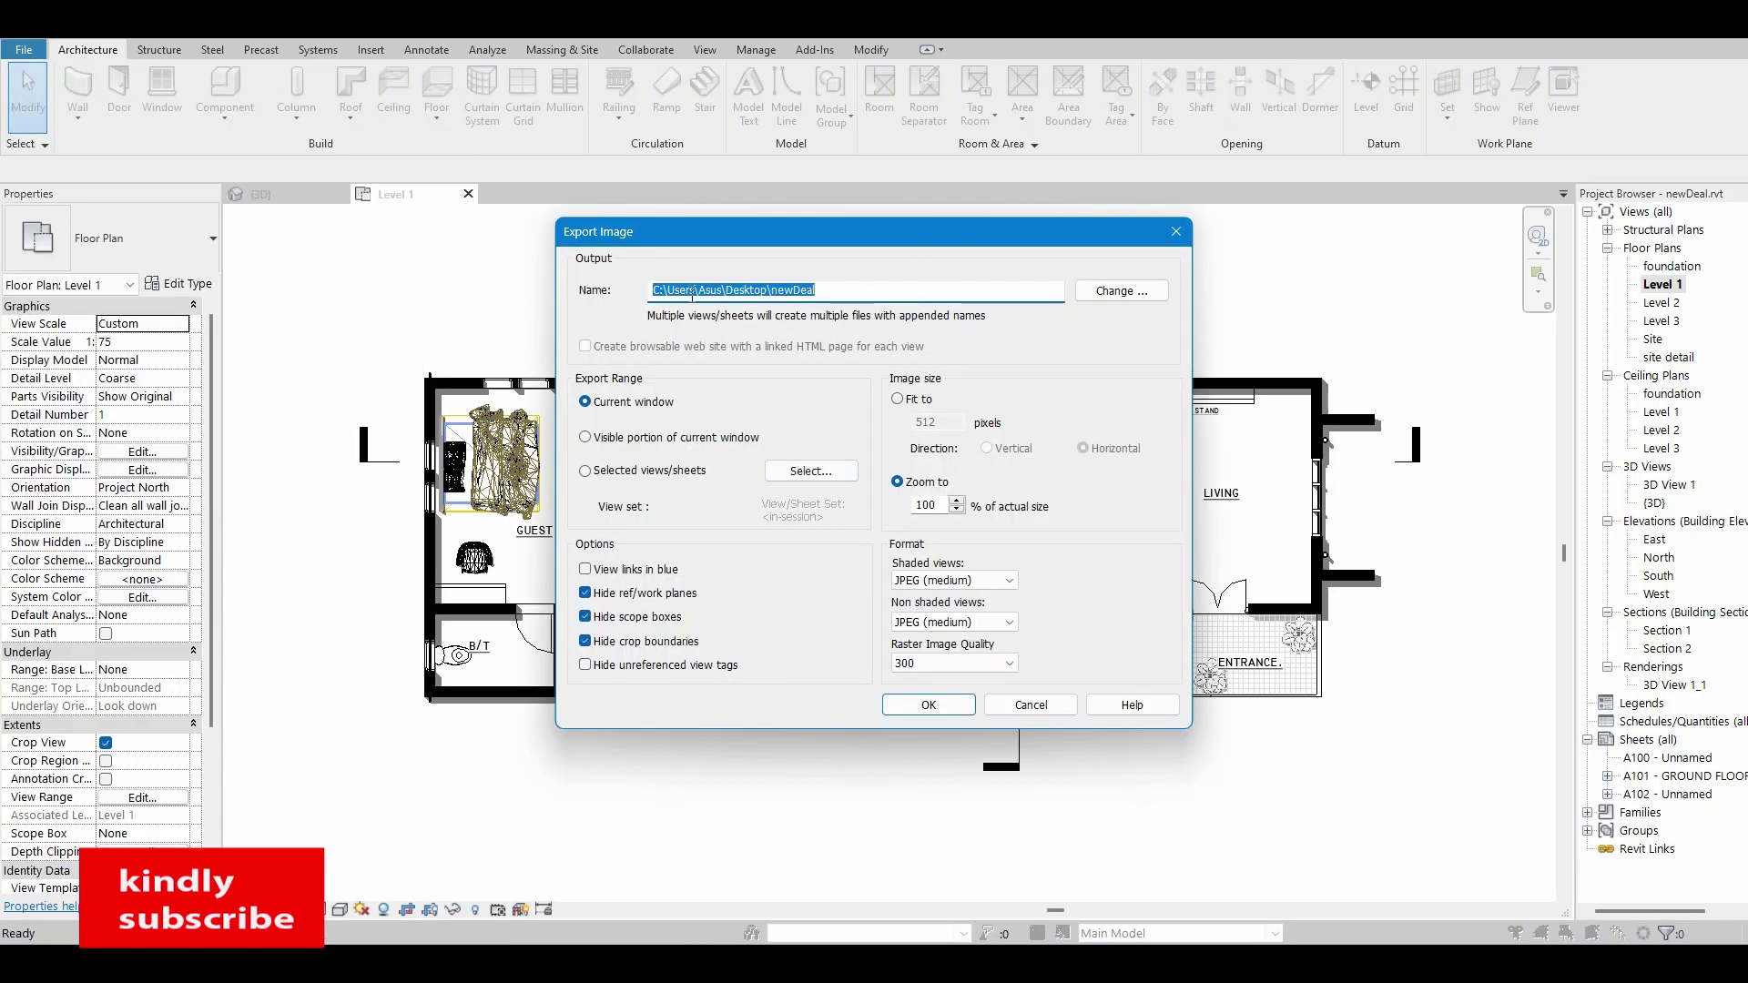
- Export the Level 1 plan to Desktop\newDeal.jpg, confirming both overwrite prompts
left_click(1121, 291)
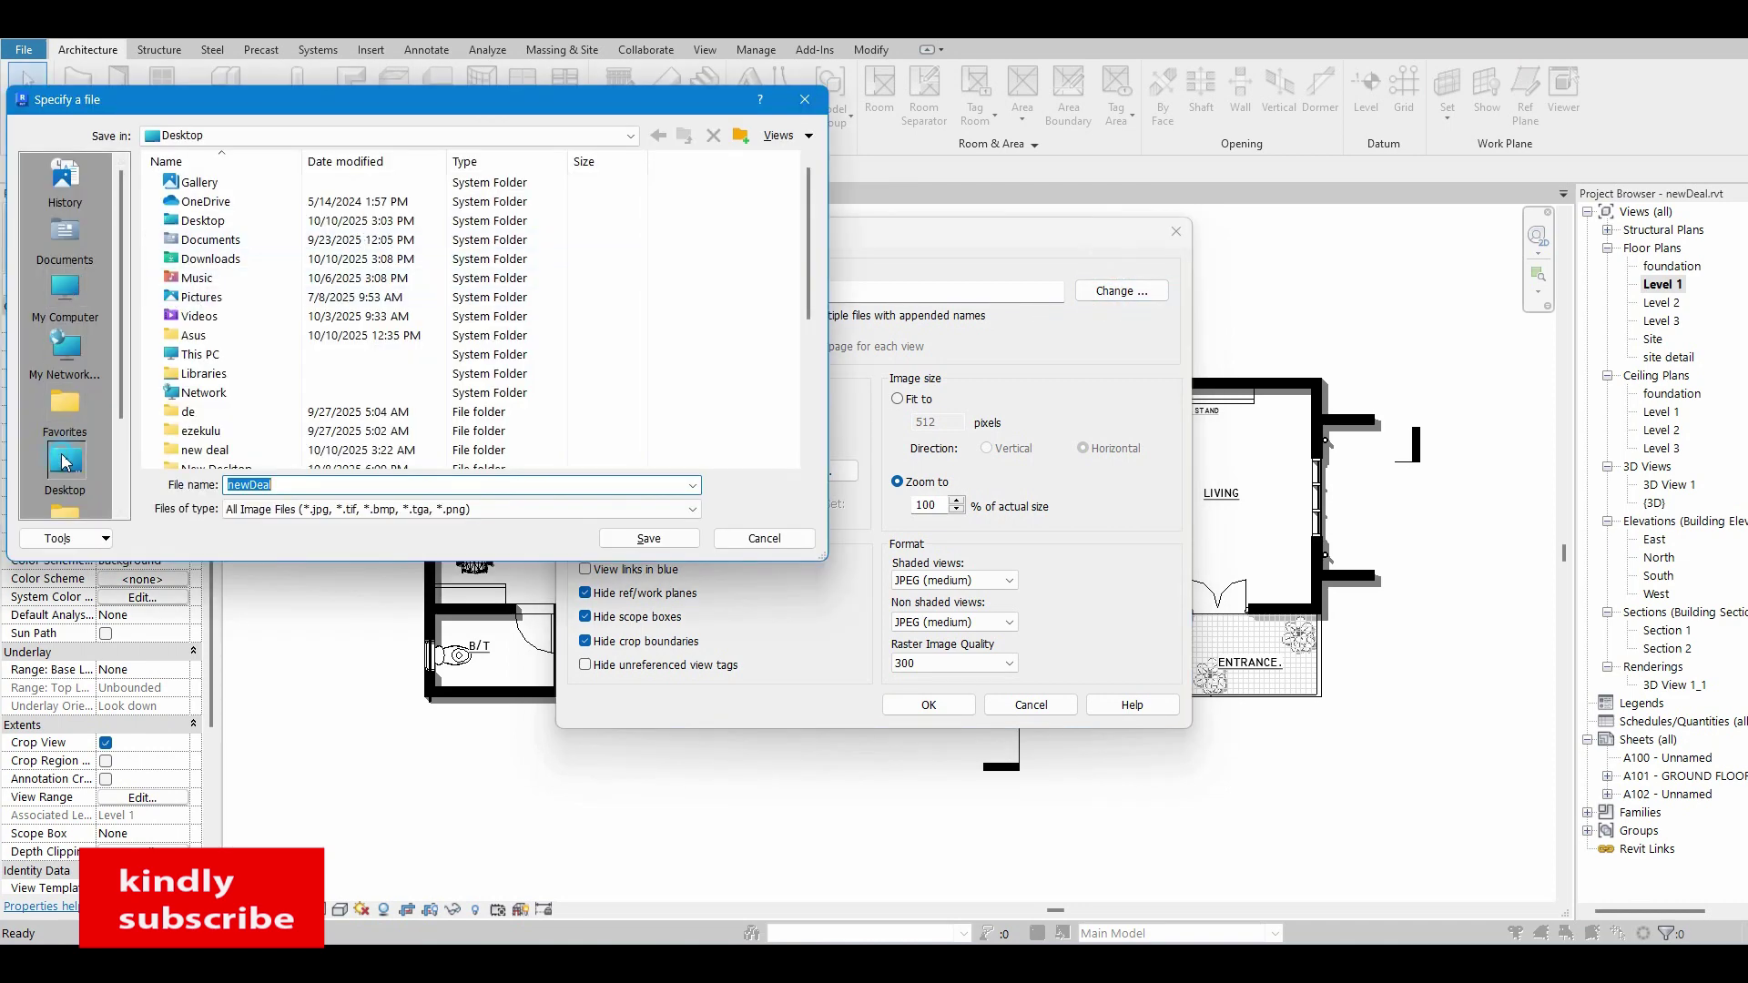
left_click(122, 511)
double_click(285, 485)
left_click(284, 485)
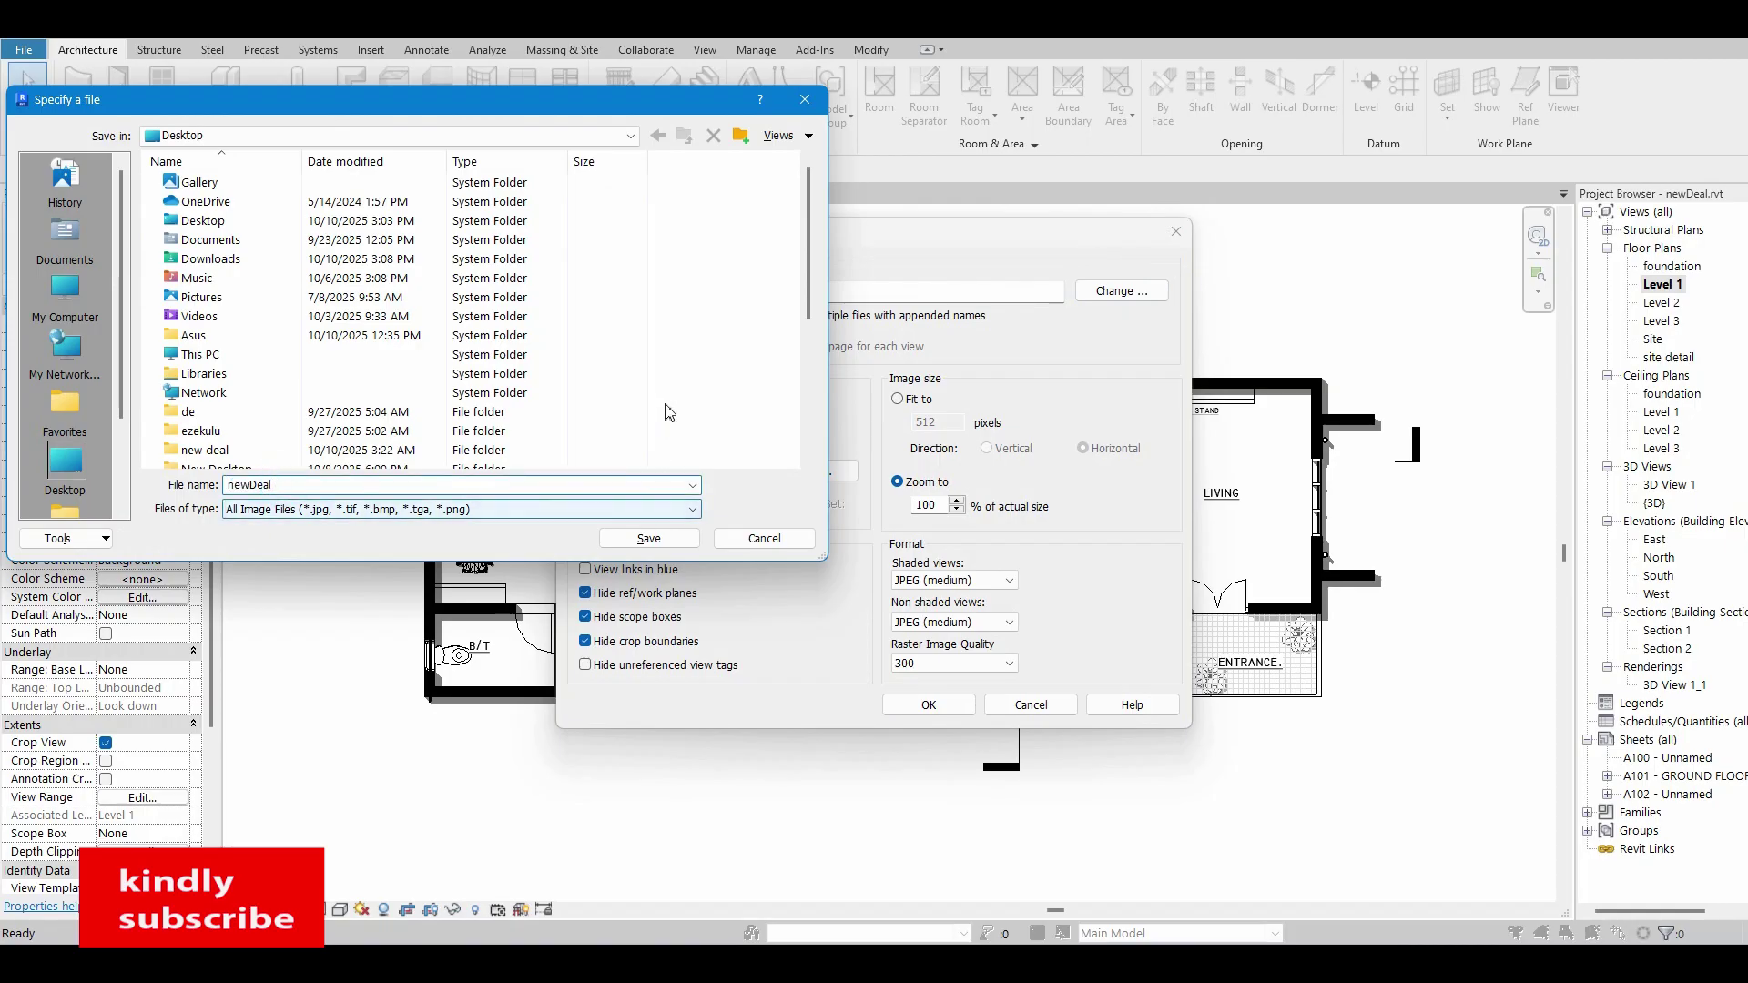
left_click(655, 540)
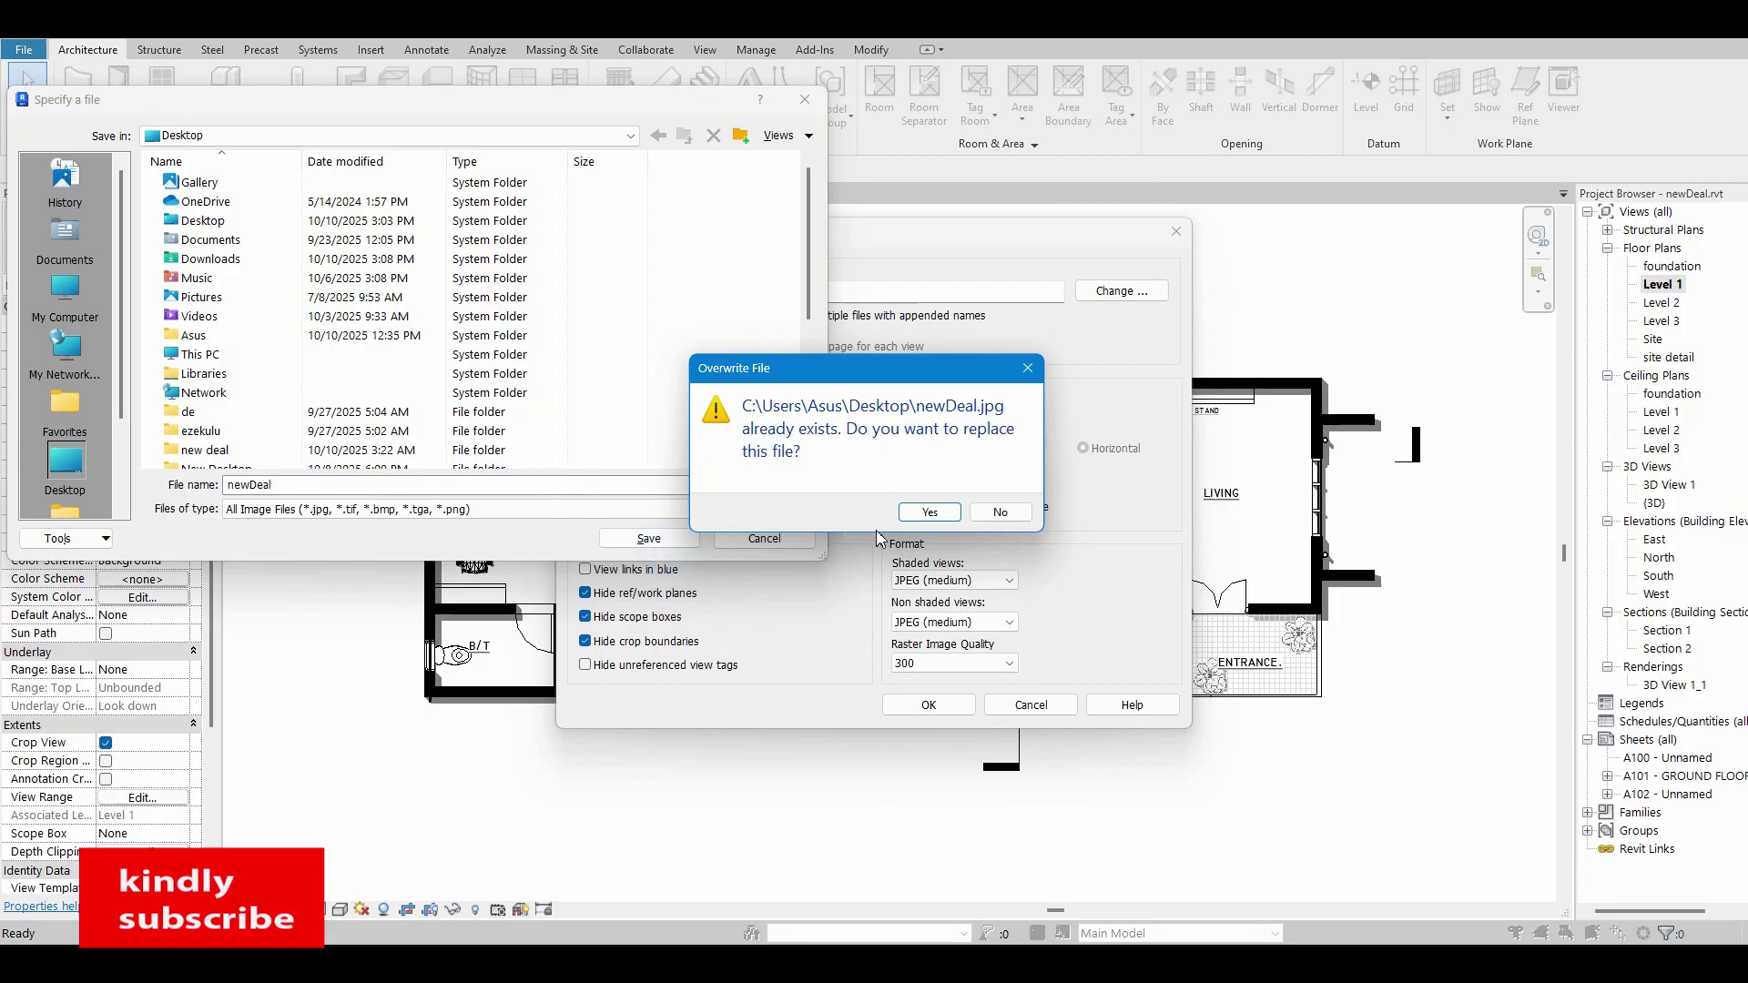
left_click(929, 512)
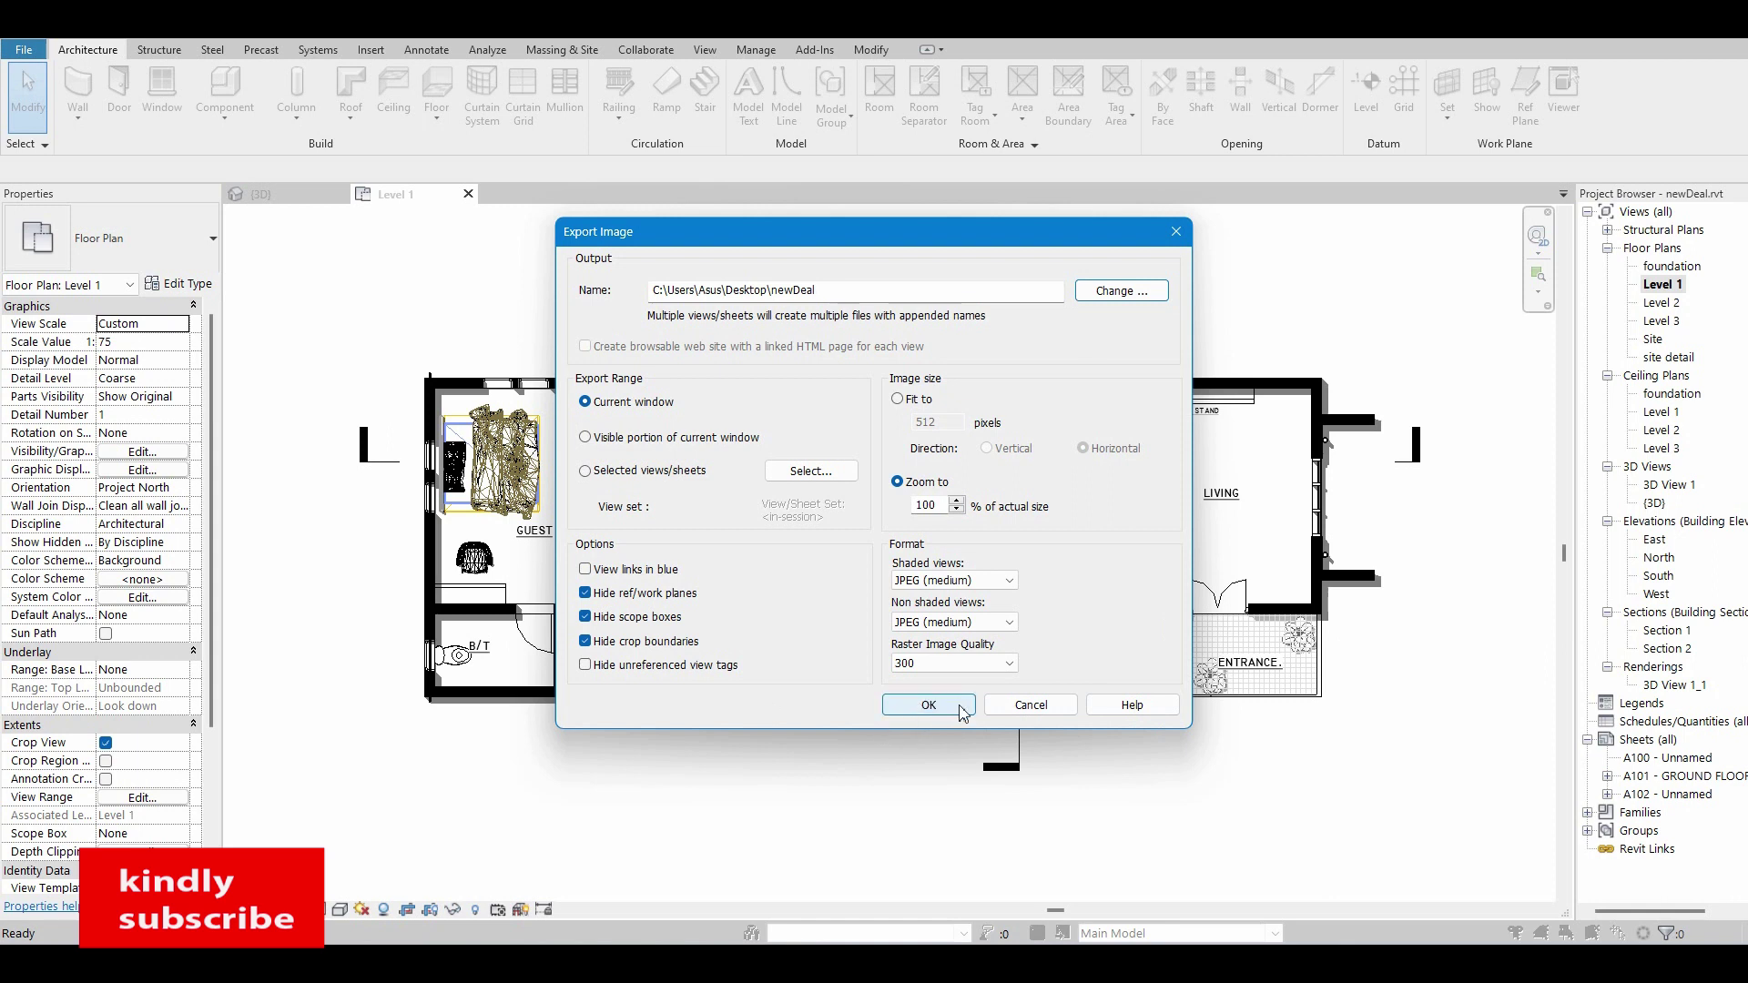
left_click(915, 713)
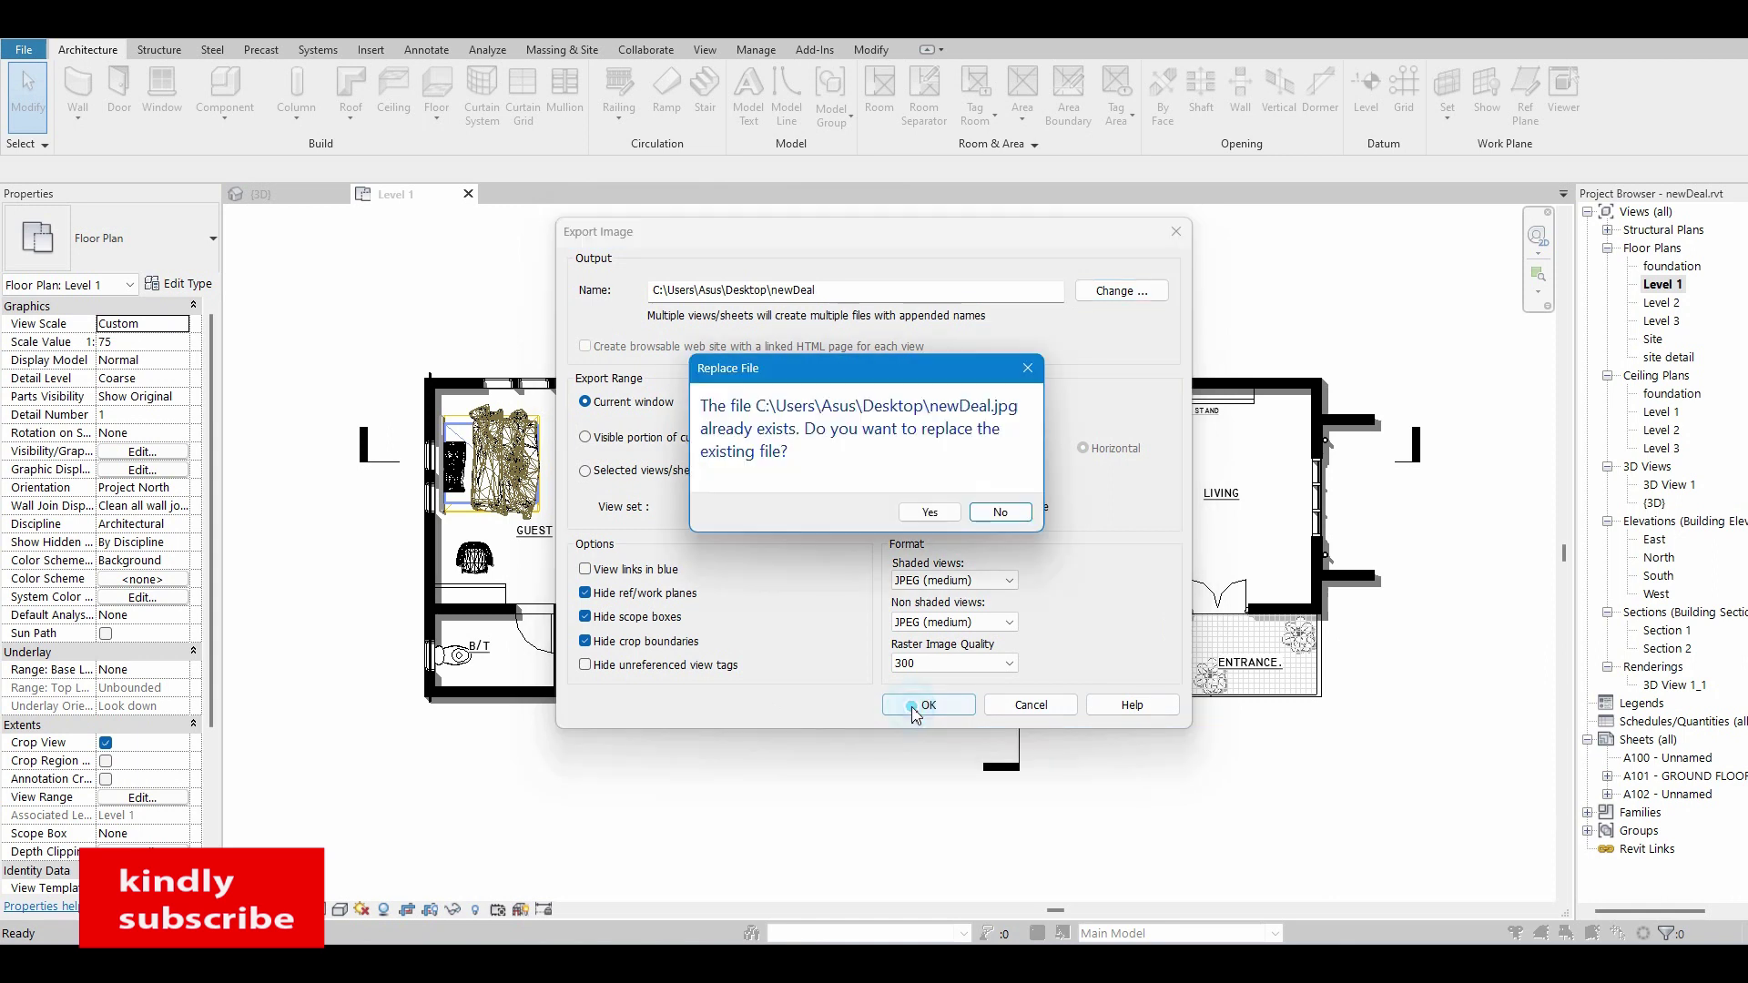
left_click(935, 512)
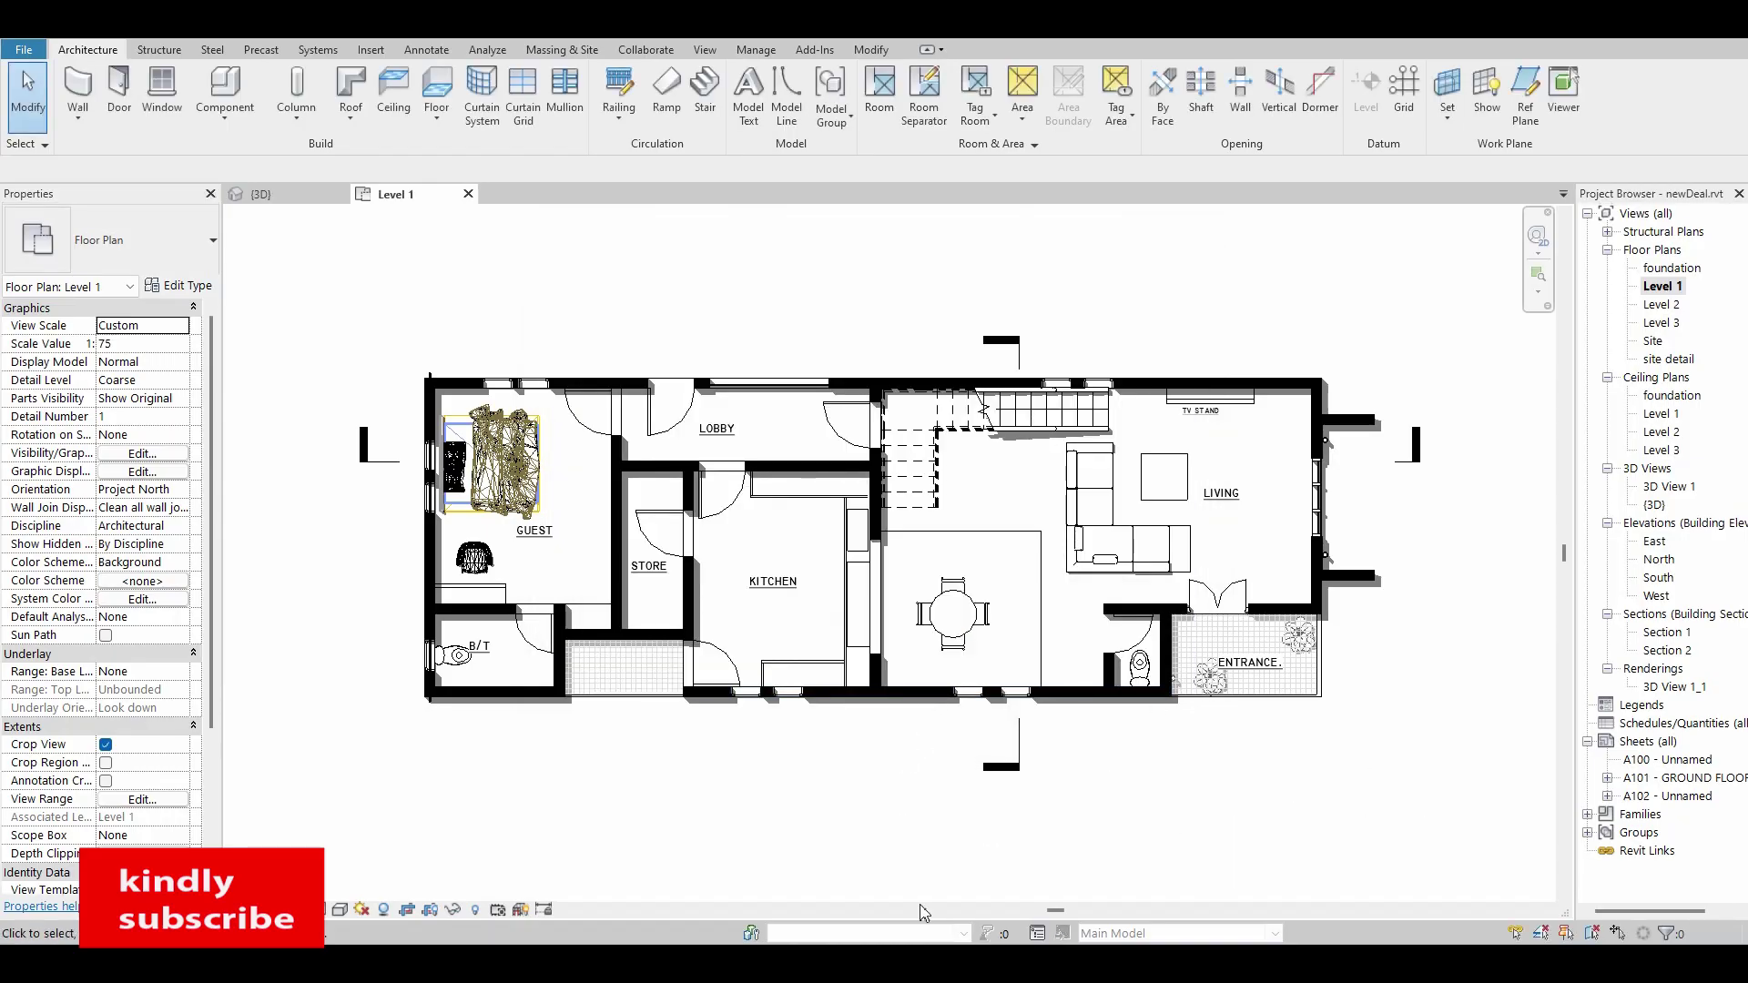
- Back in AI Studio, choose Upload File from the + menu beside Run
left_click(922, 956)
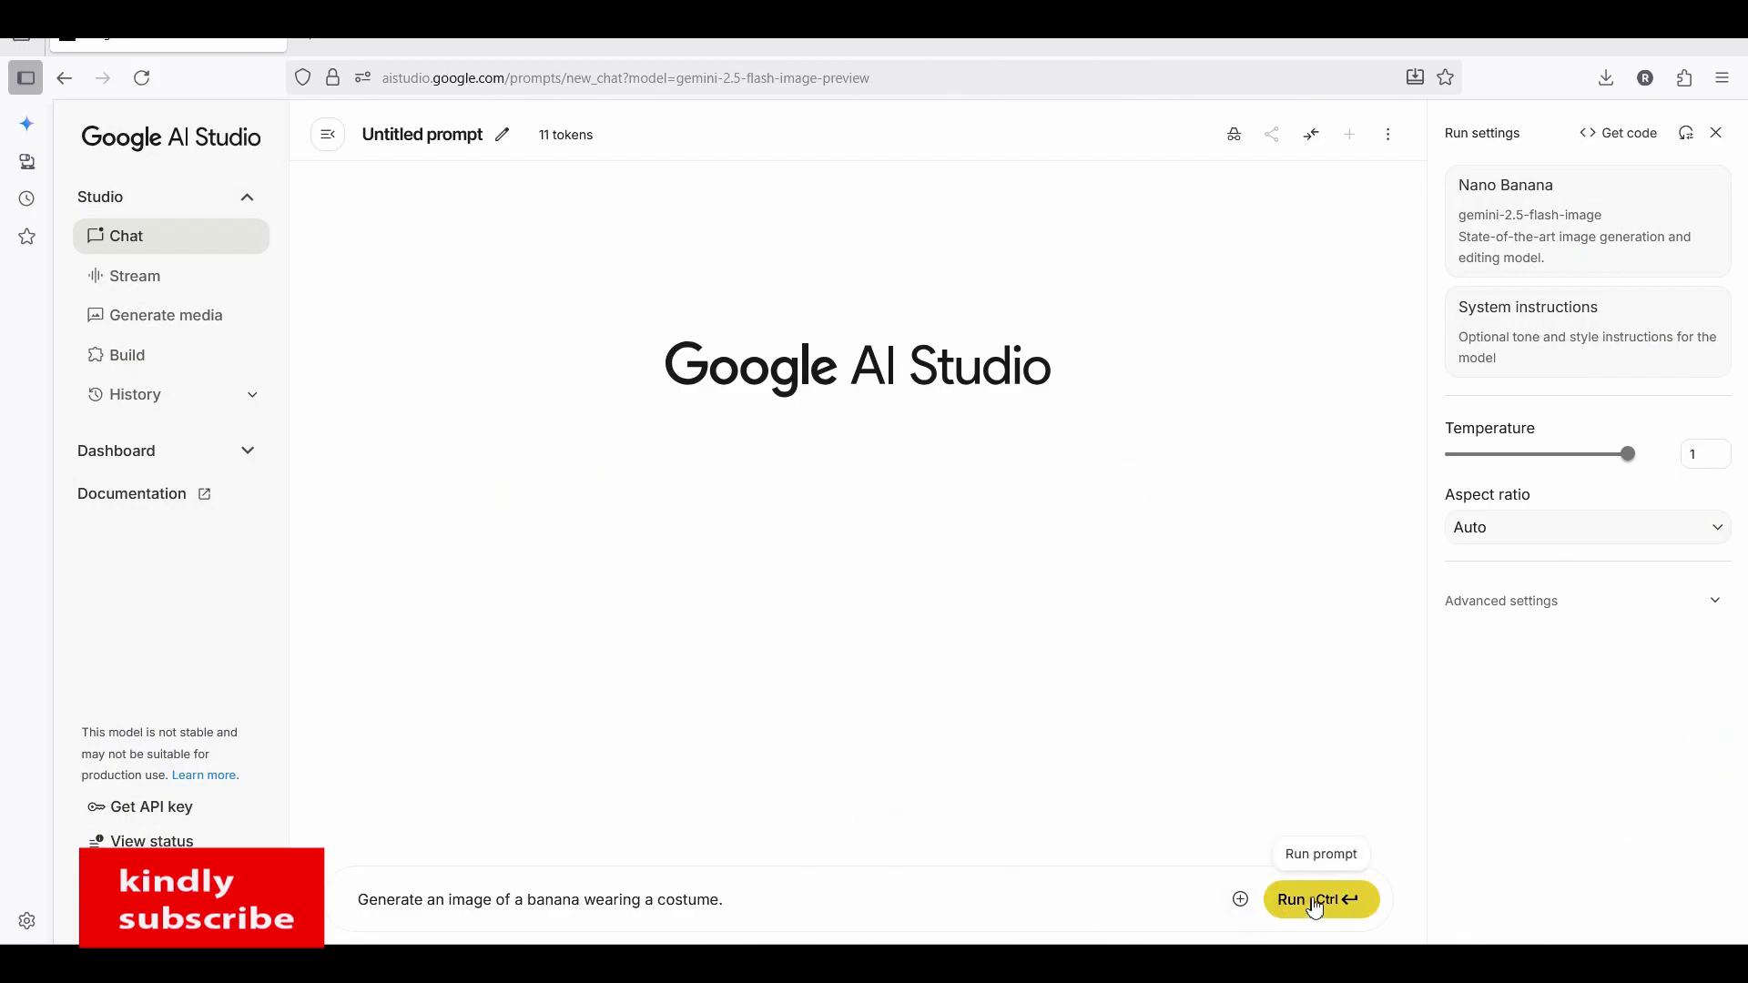
left_click(1240, 898)
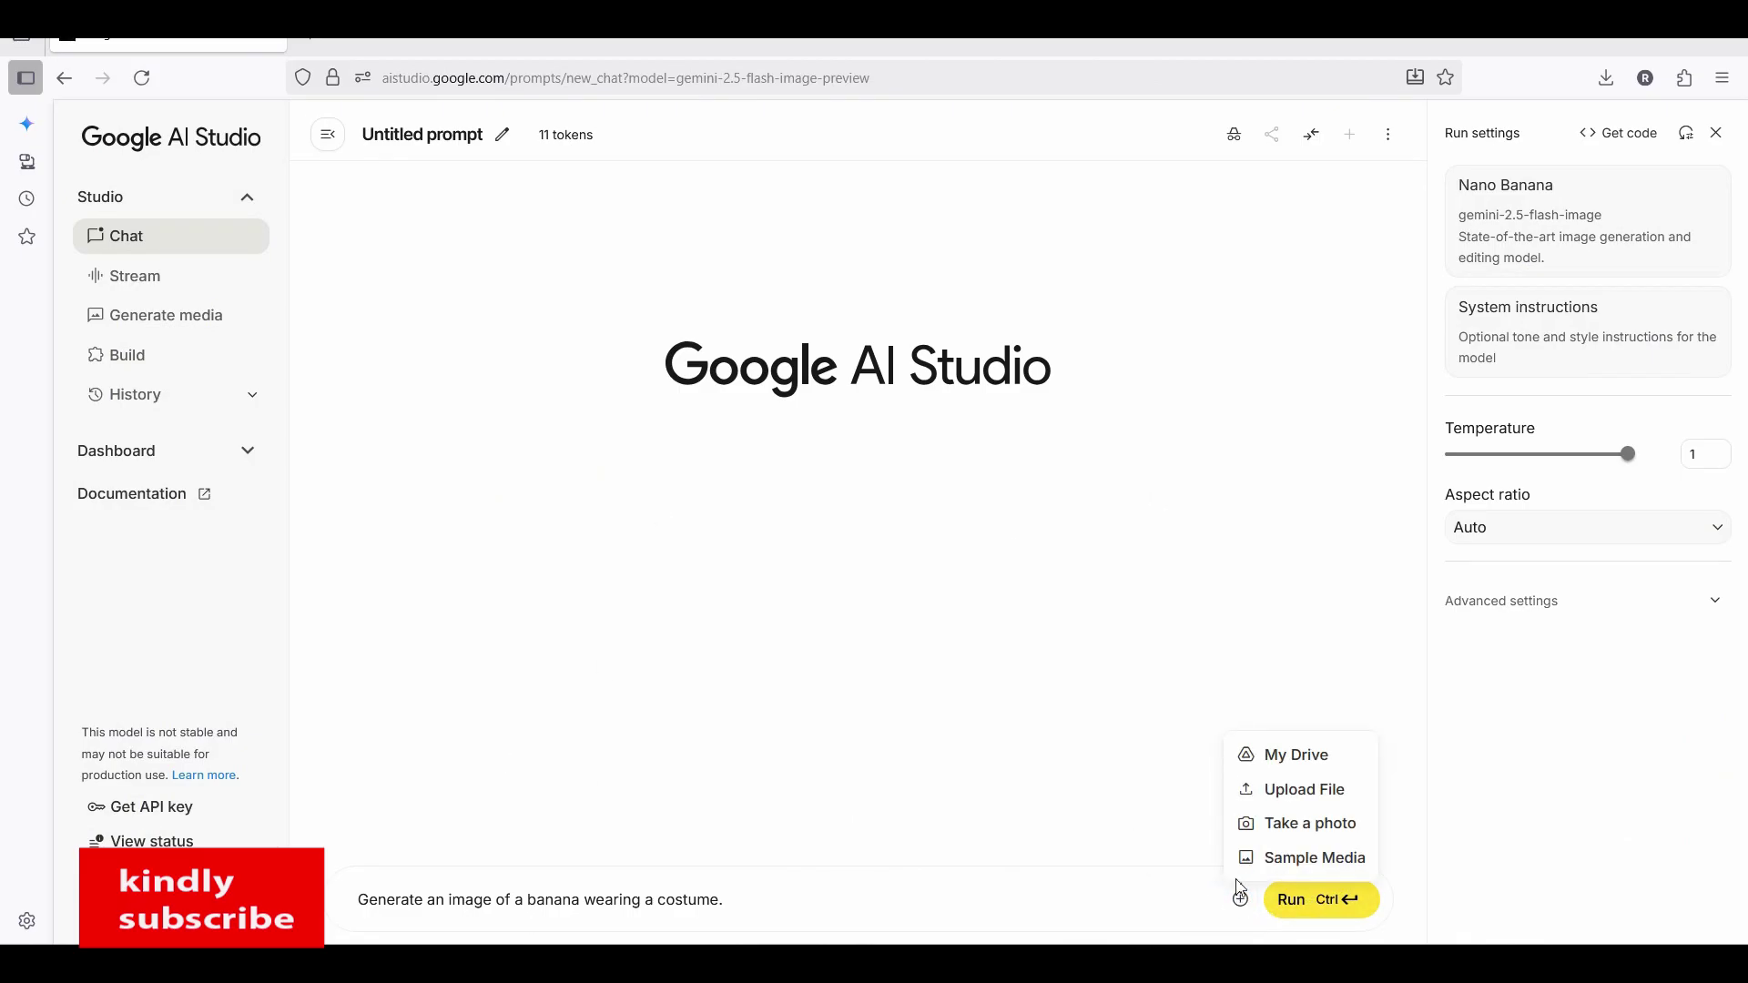
left_click(1324, 791)
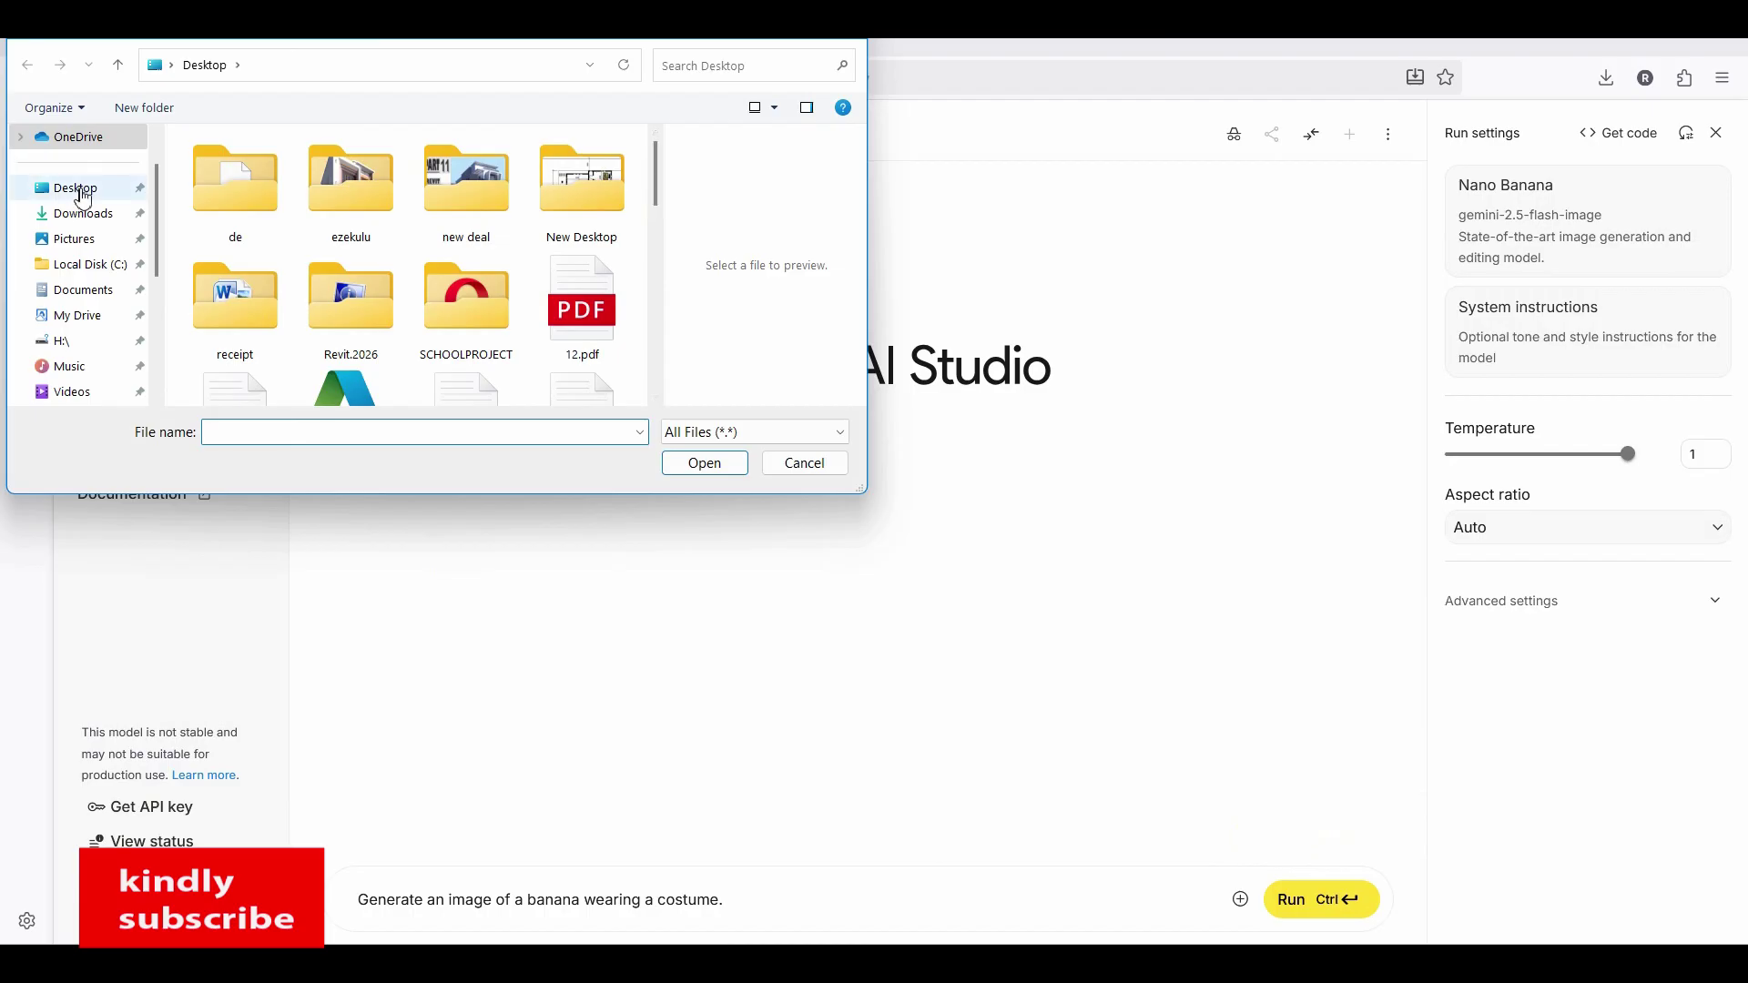
- Attach Desktop\newDeal.jpg to the prompt and select the sample prompt text for replacement
left_click(77, 189)
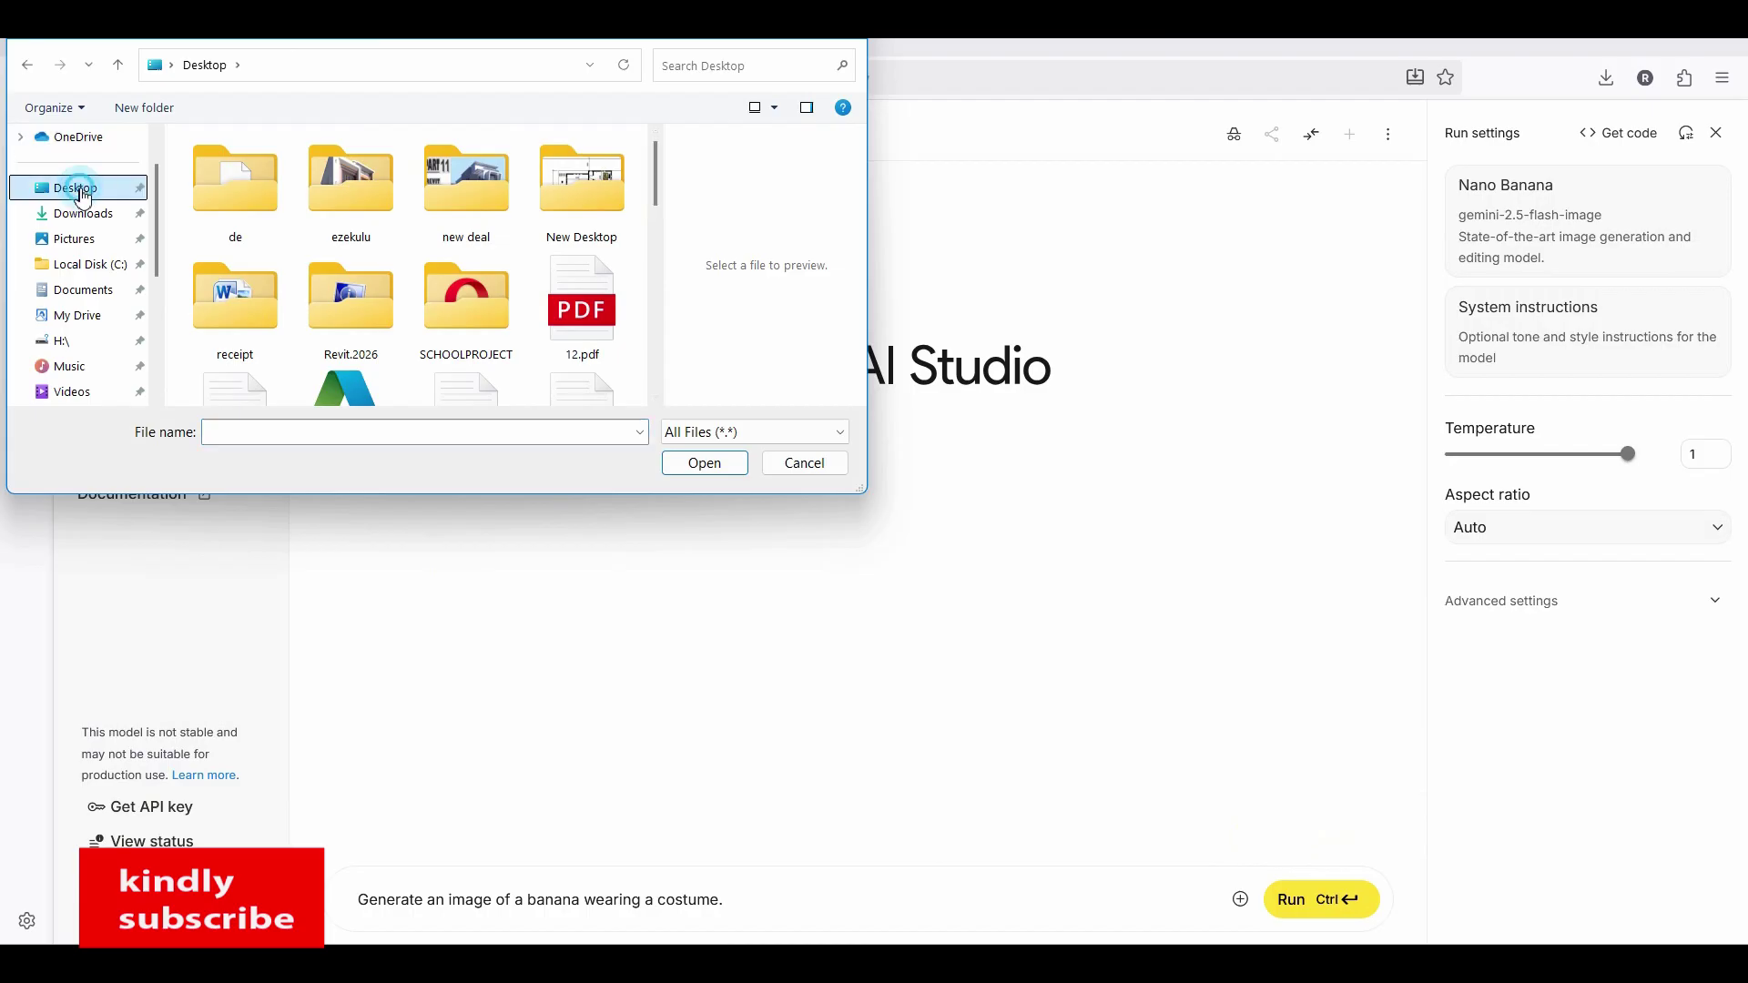
mouse_move(654, 189)
left_mouse_down()
mouse_move(650, 336)
mouse_move(652, 315)
left_mouse_up()
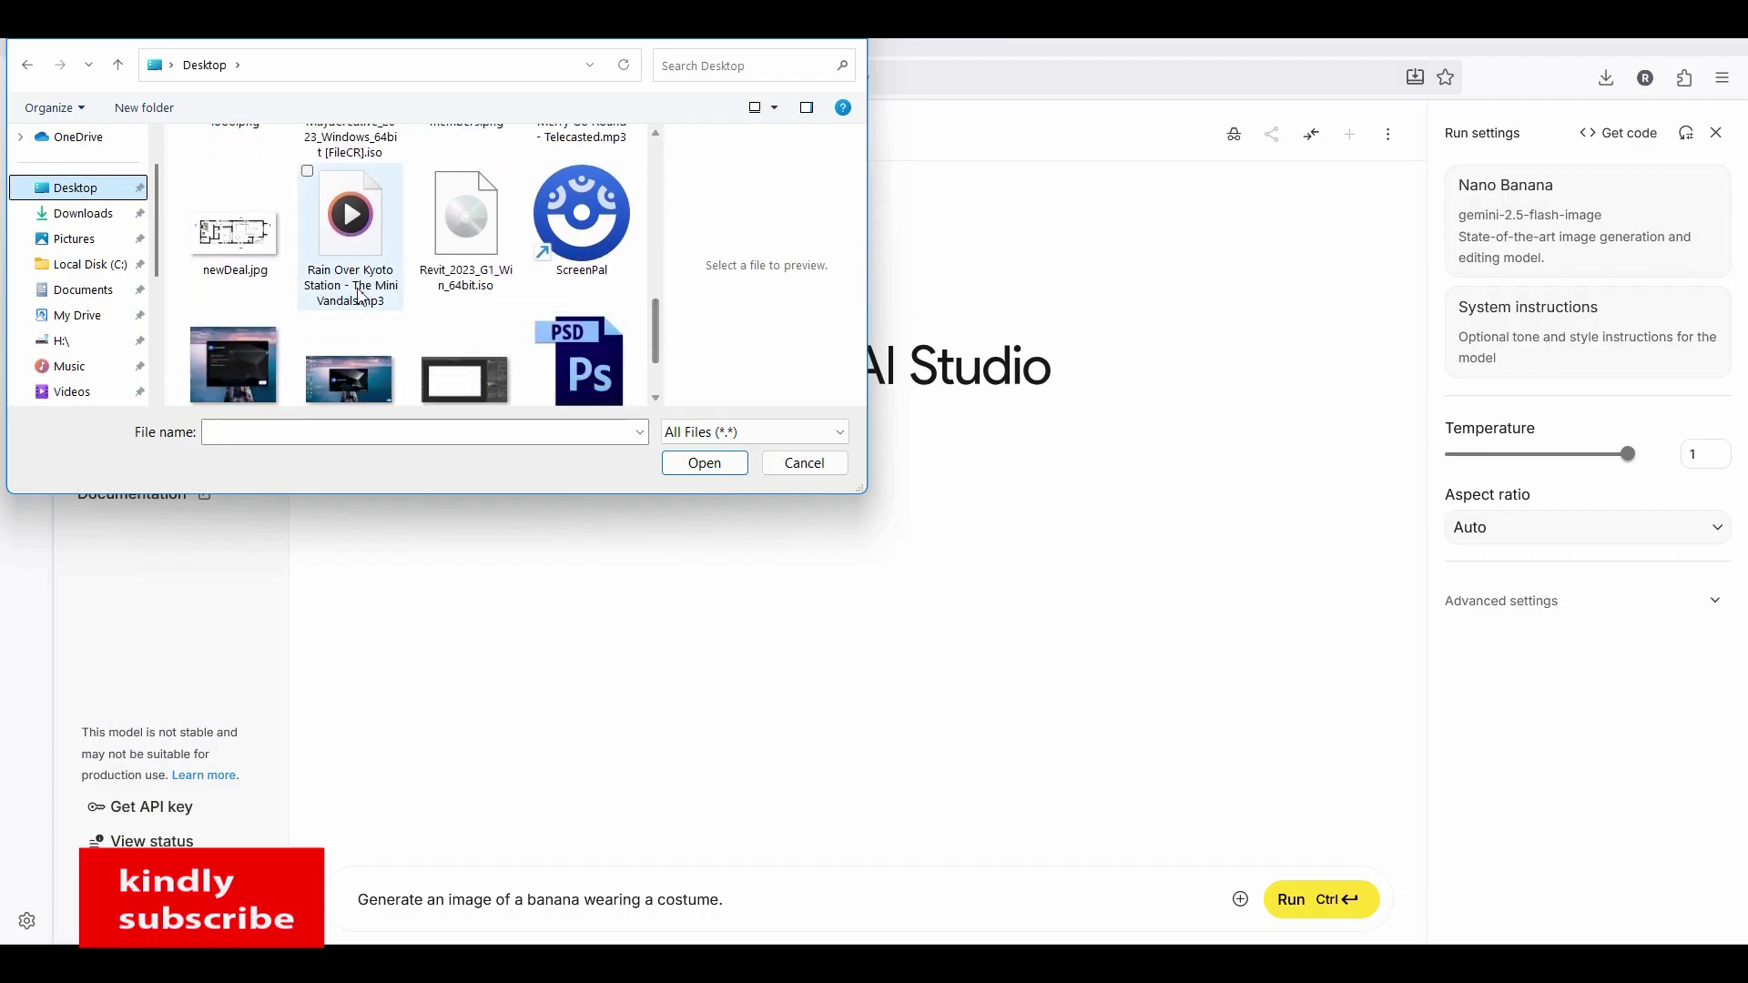
left_click(234, 229)
left_click(704, 463)
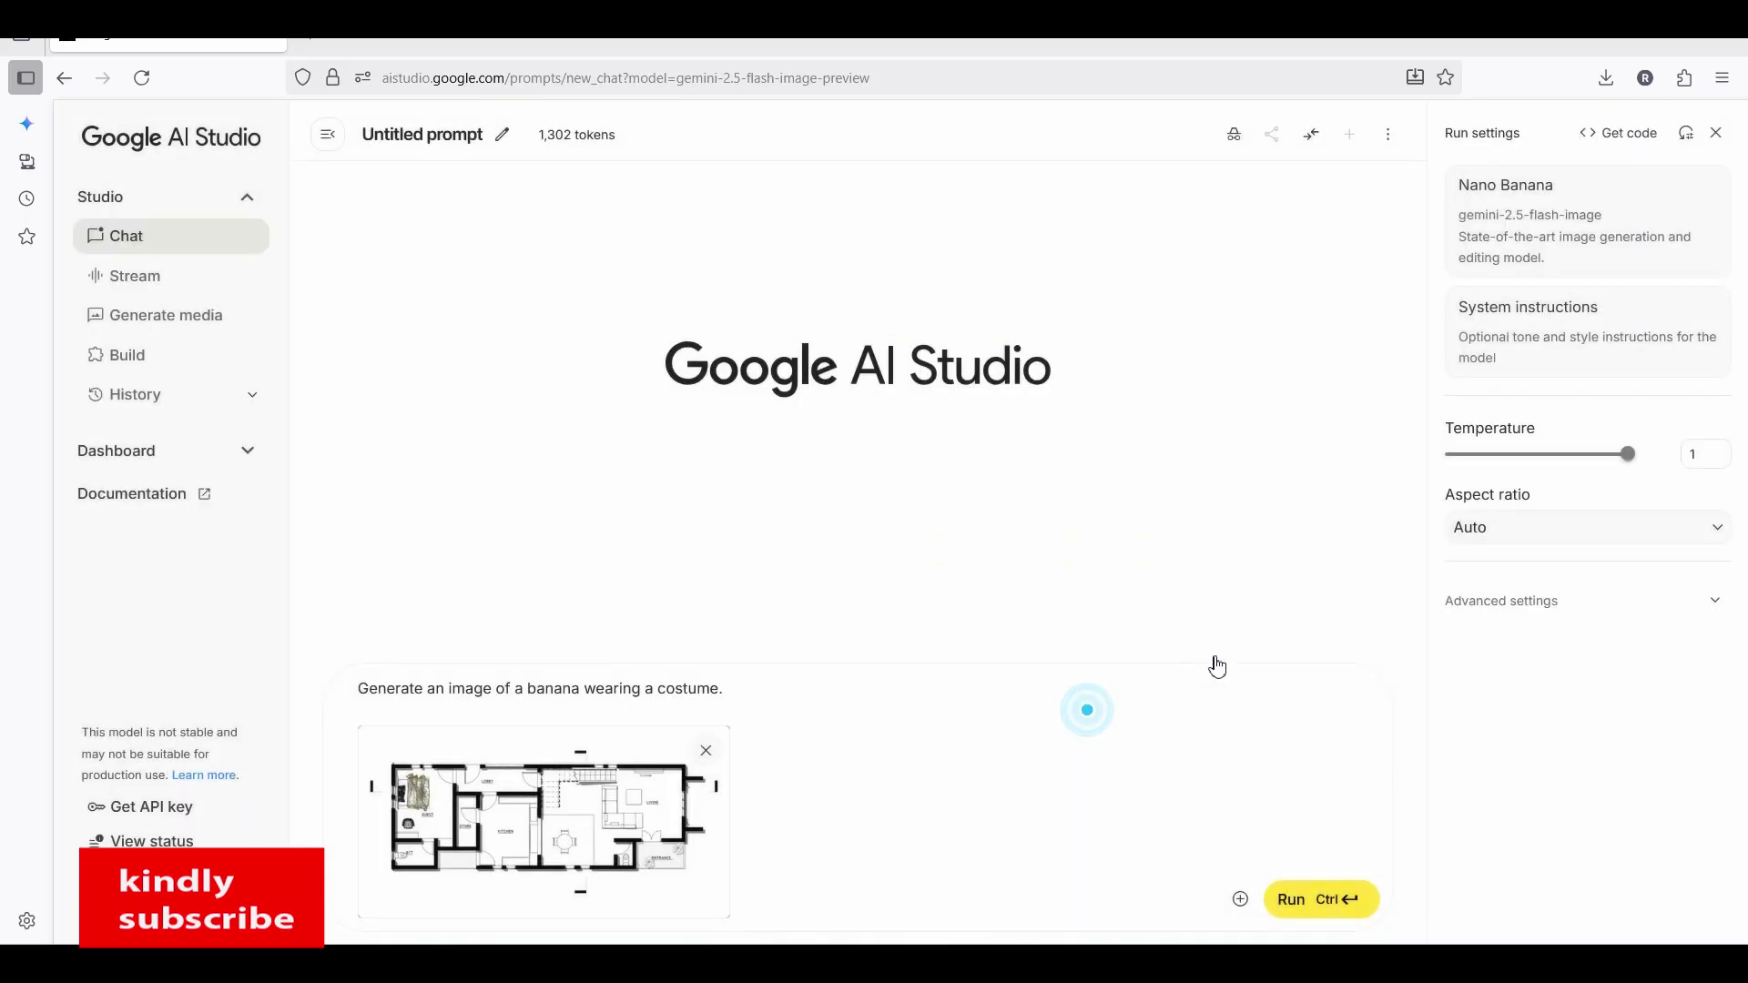
left_click(520, 686)
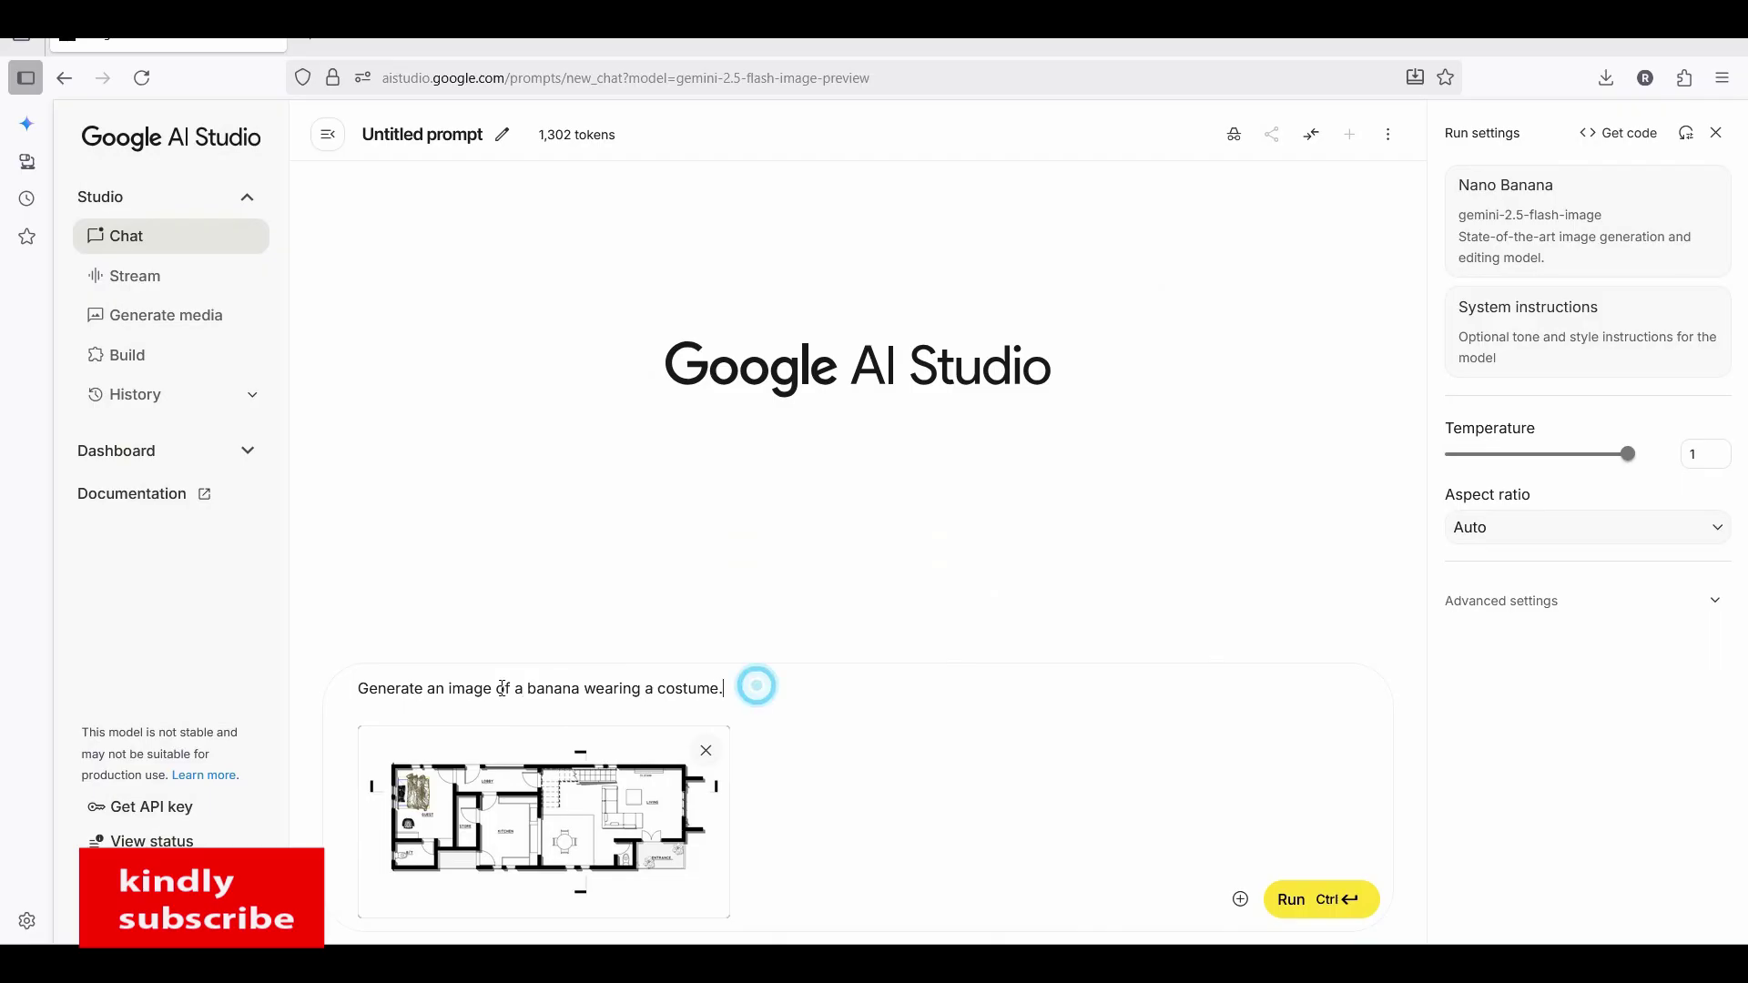
left_click_drag(758, 689, 303, 695)
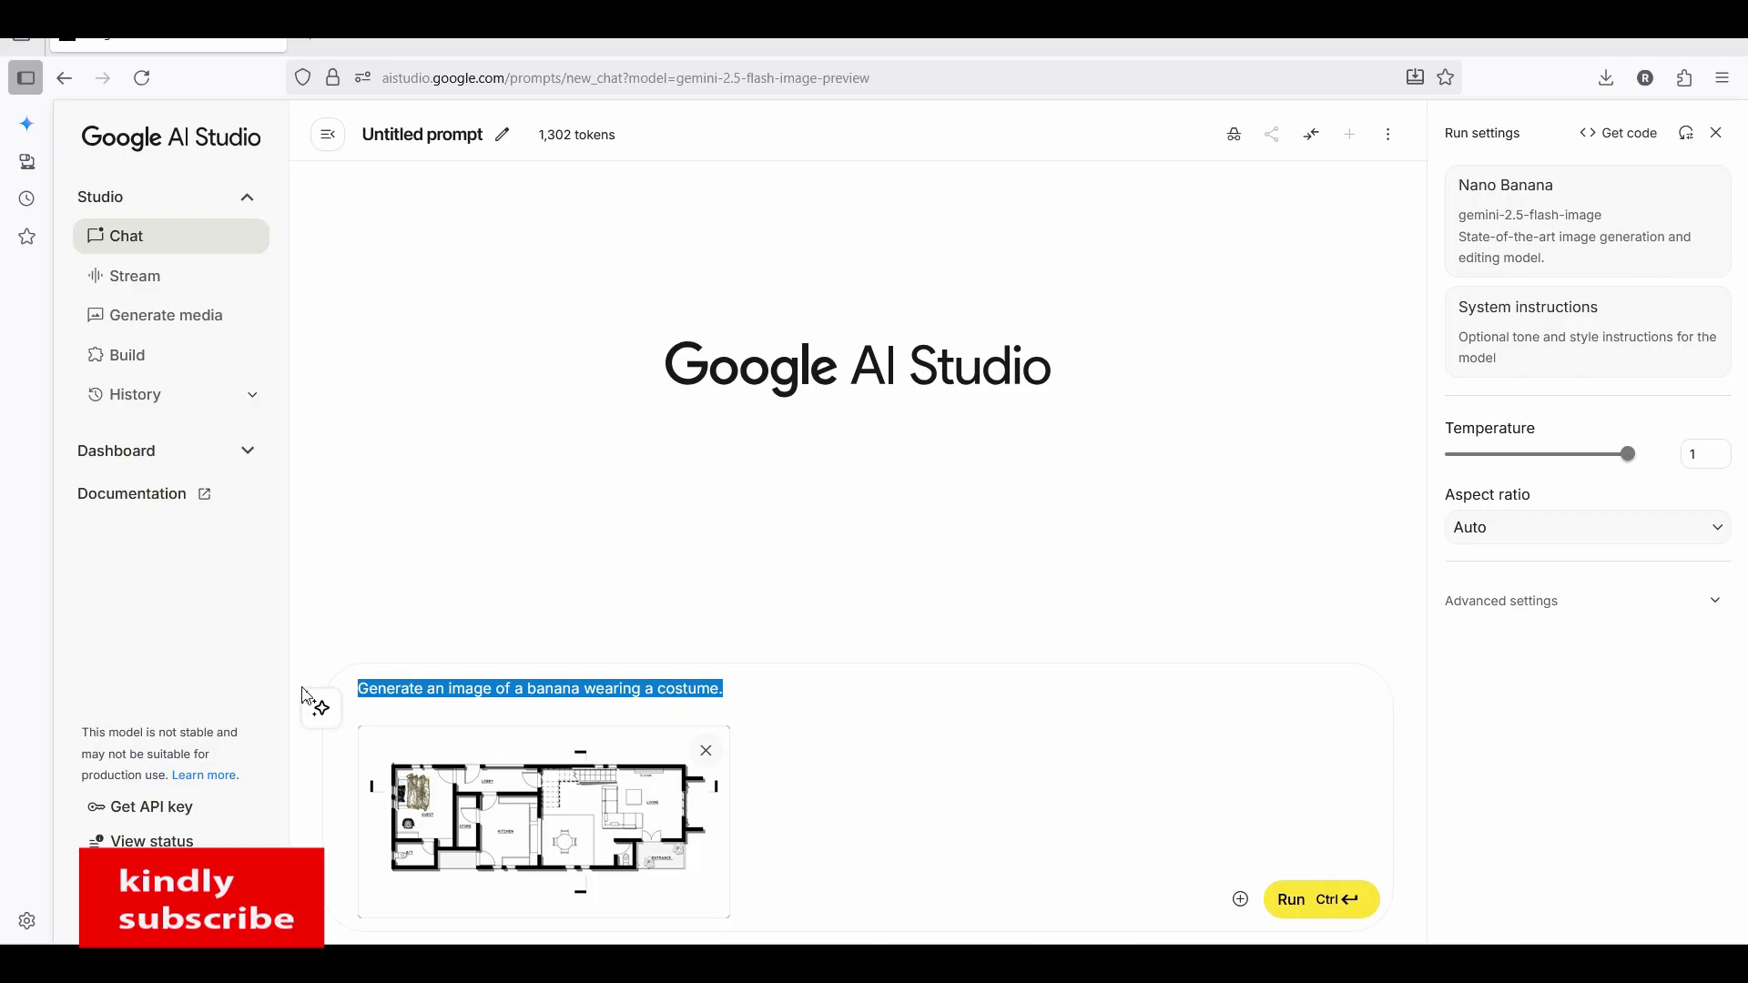
type("ass")
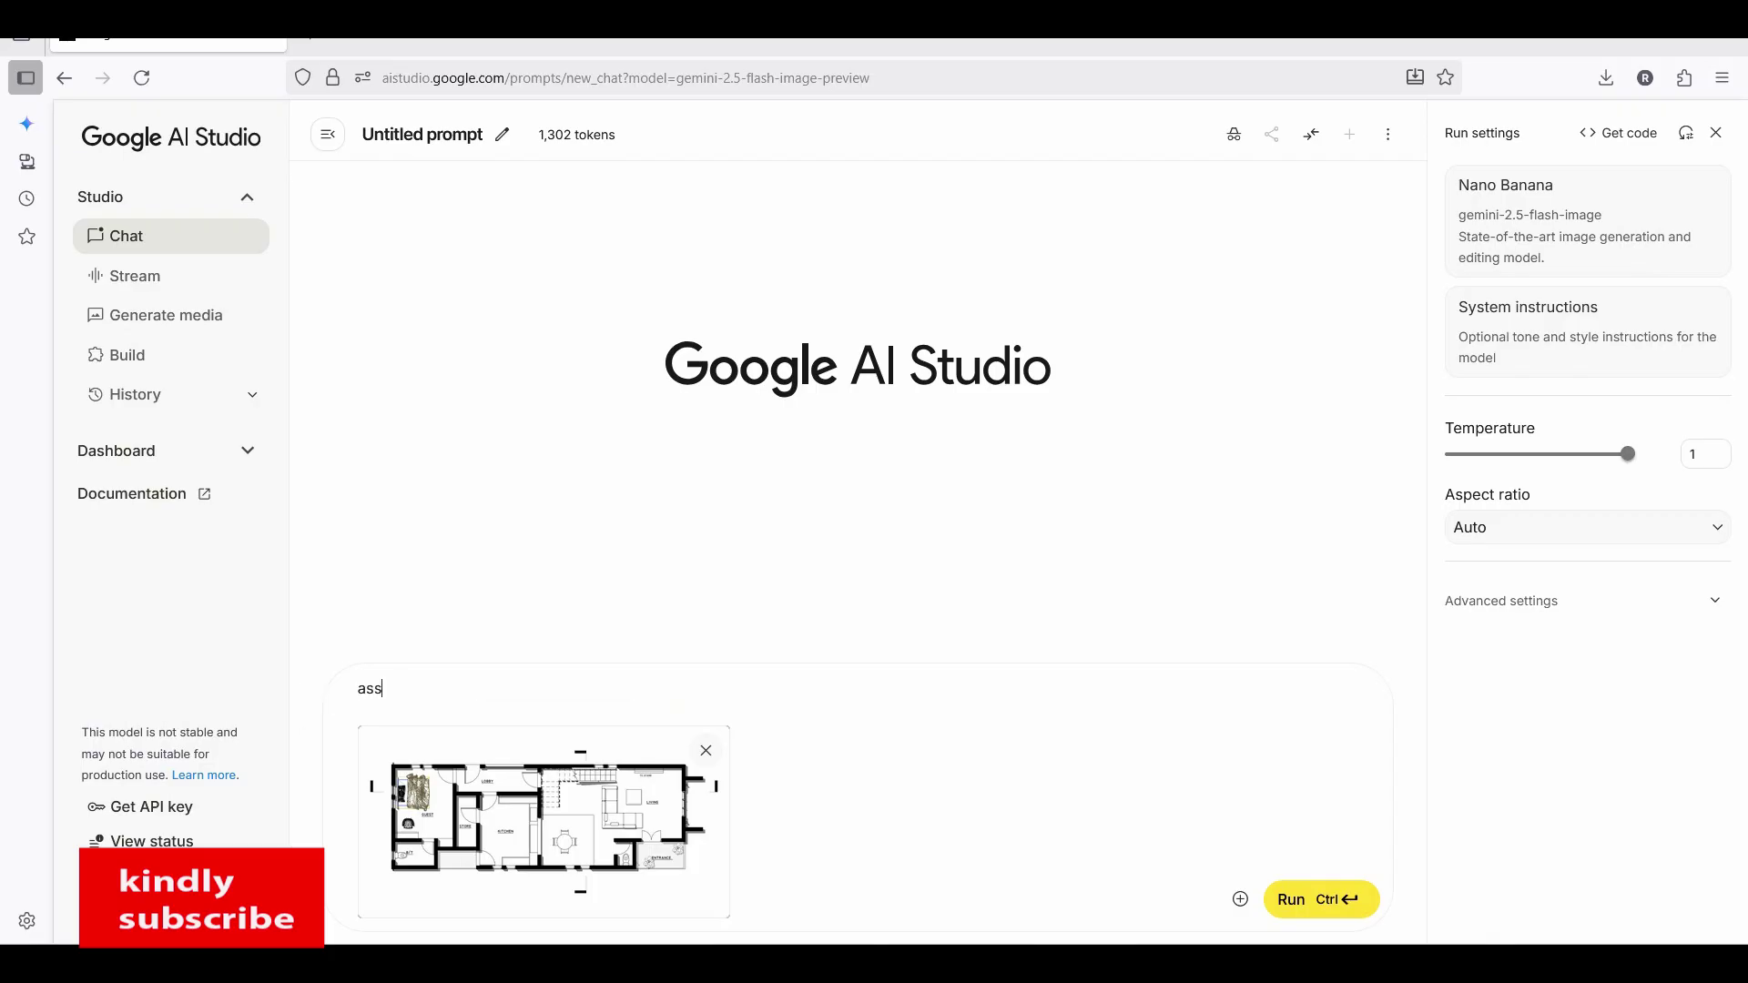
type("ig")
type("n c")
type("olors")
type(" the")
type(" the floor plan")
type(" g")
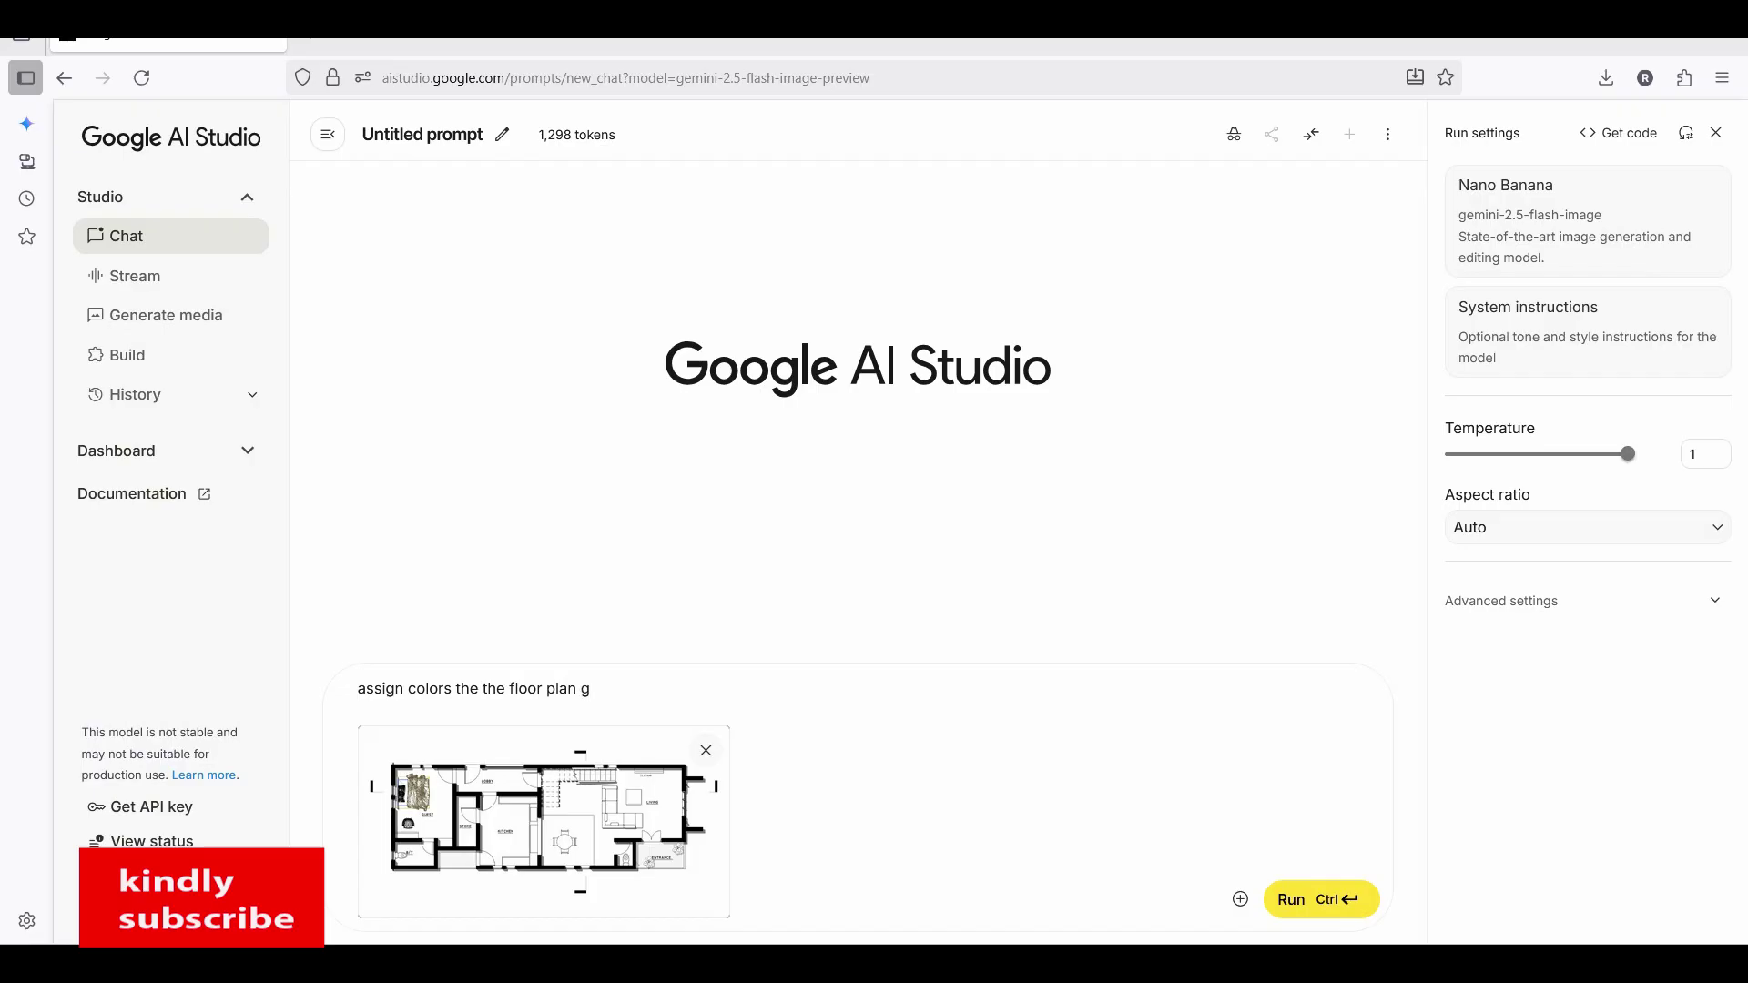
type("ive ")
type("every")
type(" the ")
type("b")
- Enter the colourful-render prompt with people on the couch, fix typos, and submit with Ctrl+Enter
key("BackSpace")
key("BackSpace")
key("BackSpace")
key("BackSpace")
type("bea")
type("uti")
type("f")
type("y")
key("BackSpace")
type("ren")
type("der w")
type("ith good ")
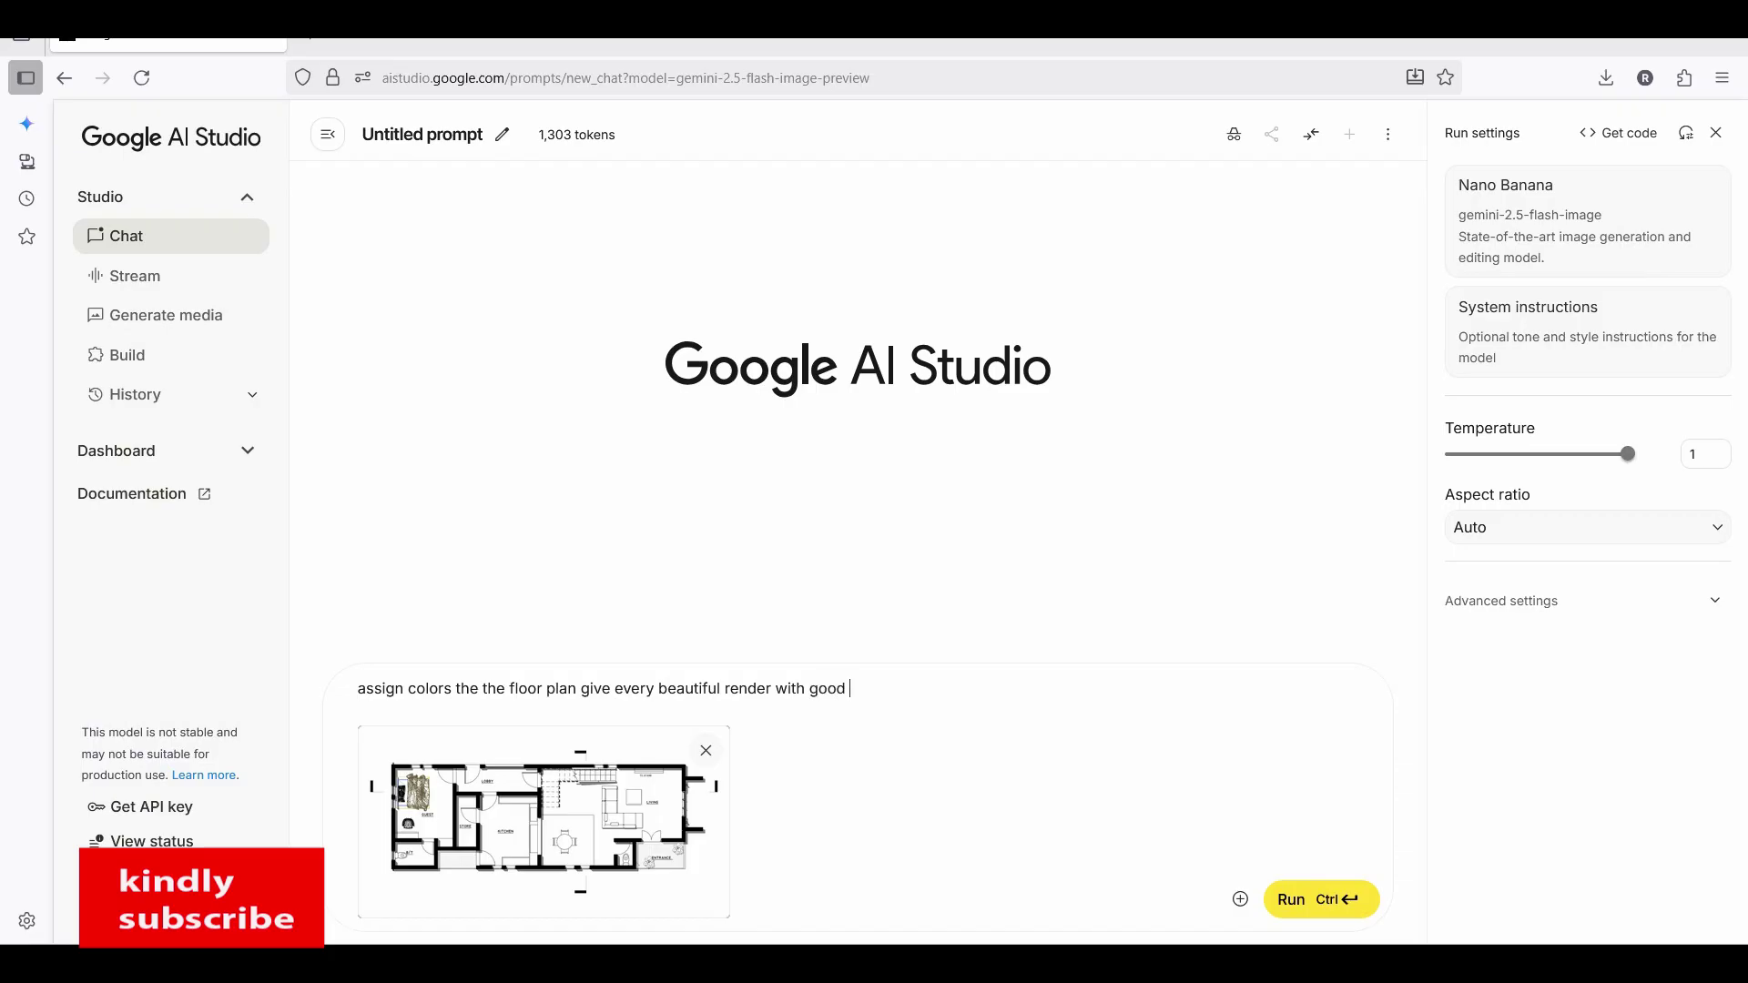
type("quali")
type("ty t")
type("hat ca")
type("ptiv")
type("atin")
type("g")
type(", ")
type("at ")
type("the ")
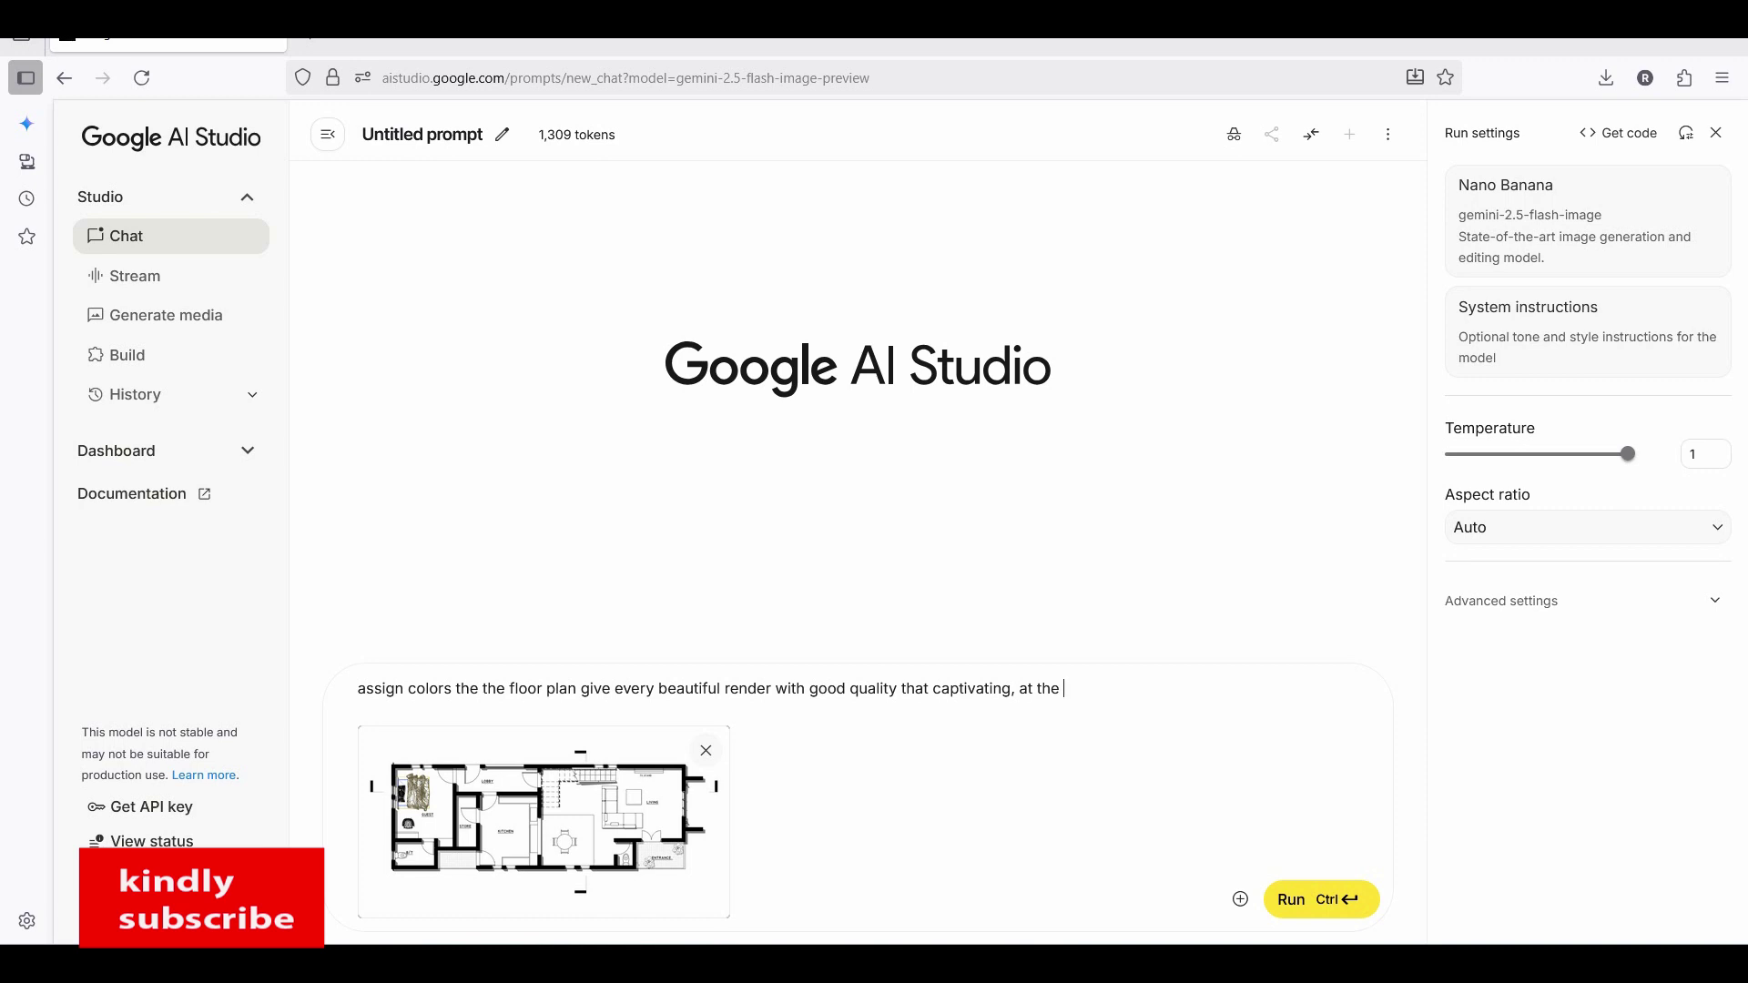
type("living ")
type("put")
type(" p")
type("eople")
type(" on th")
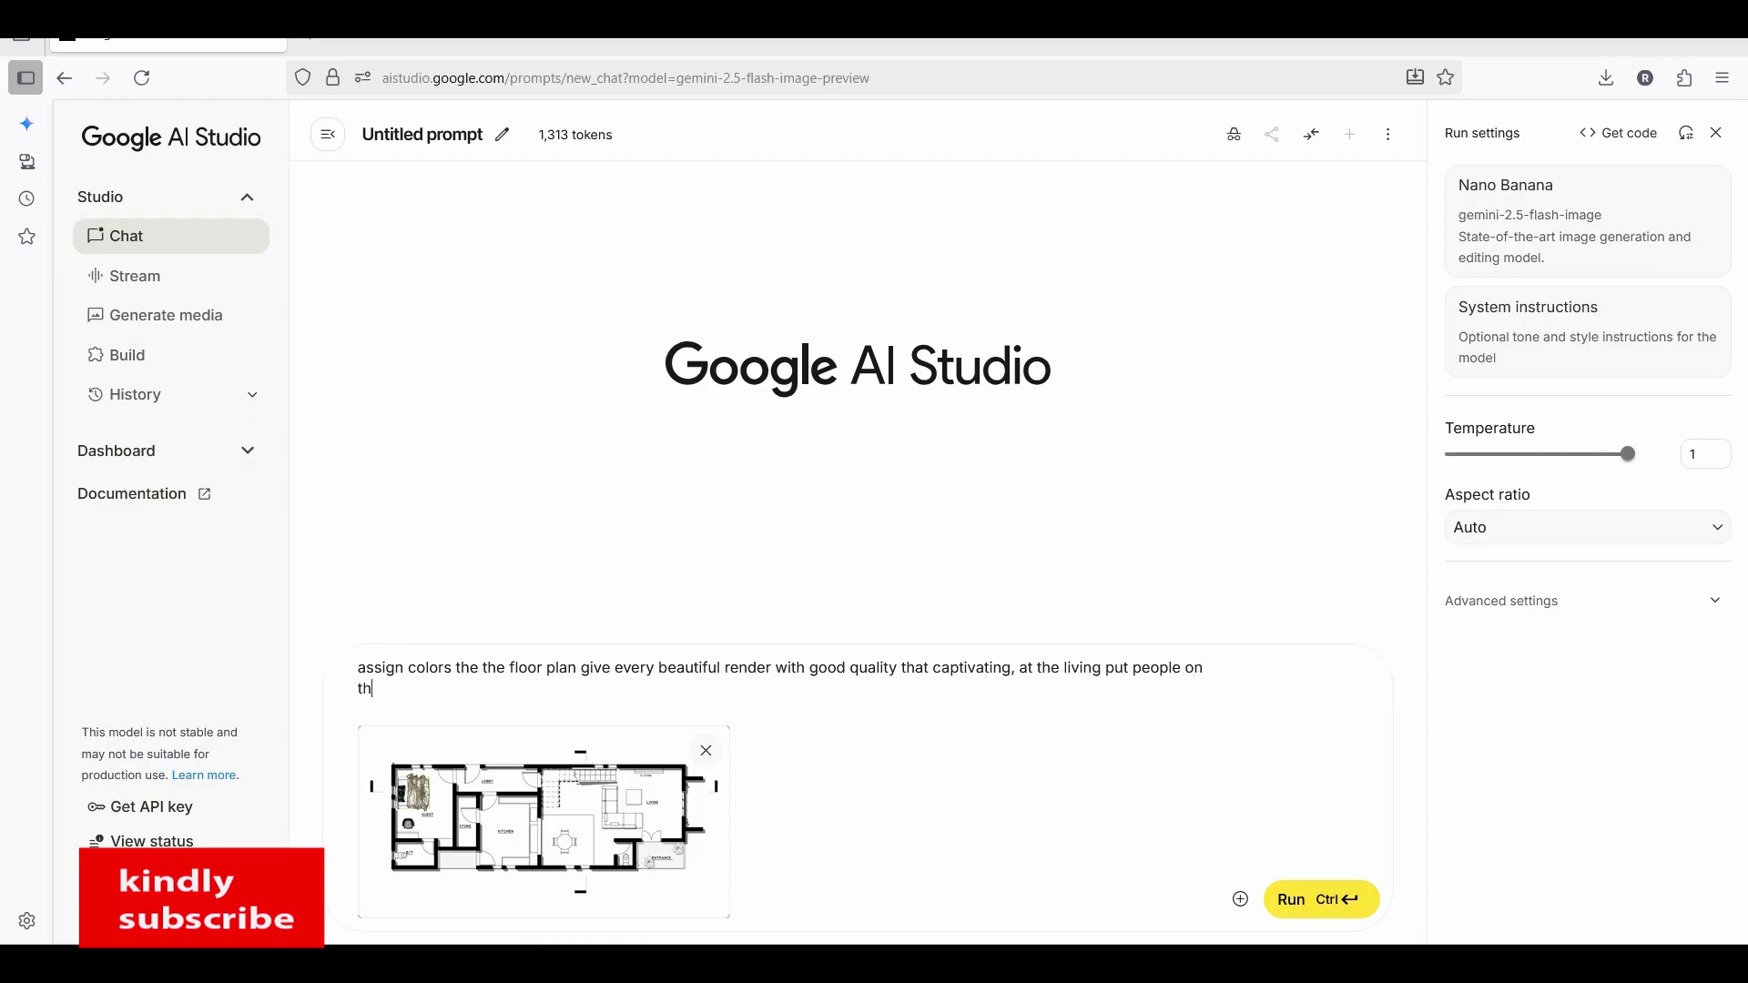
type("e c")
type("ouch")
key("ctrl+Return")
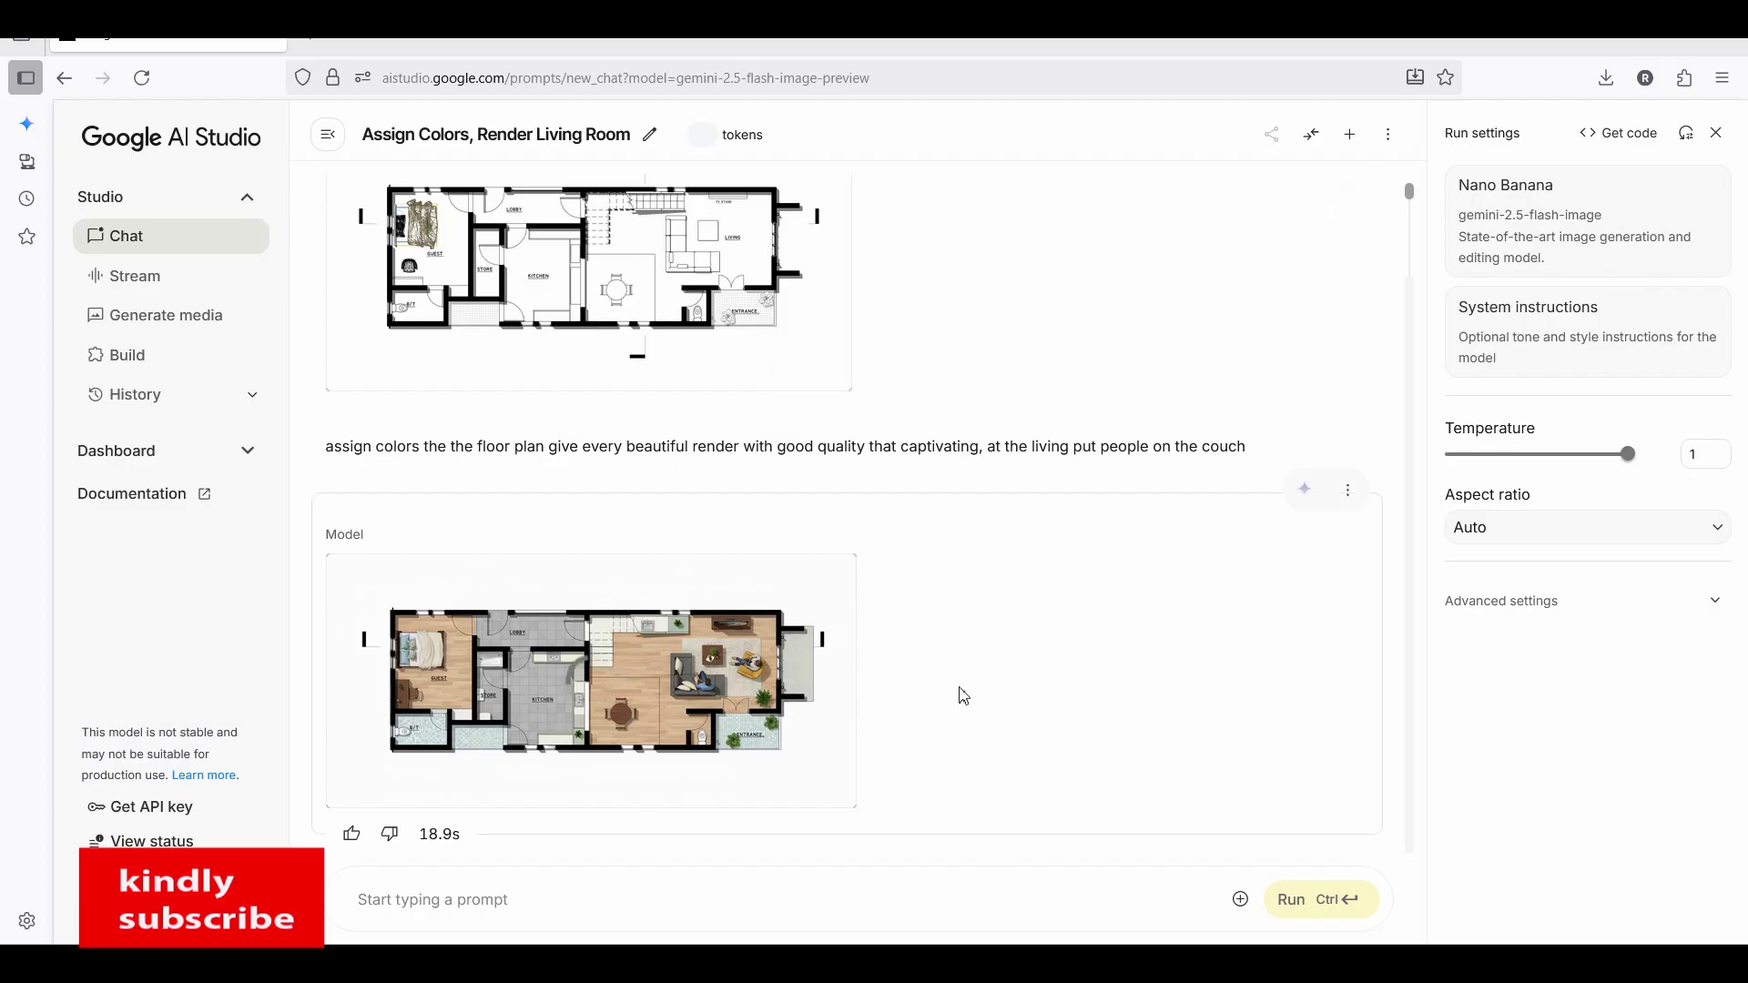
- Open the generated coloured, furnished floor plan render in the full-size image viewer
mouse_move(623, 680)
left_click(830, 788)
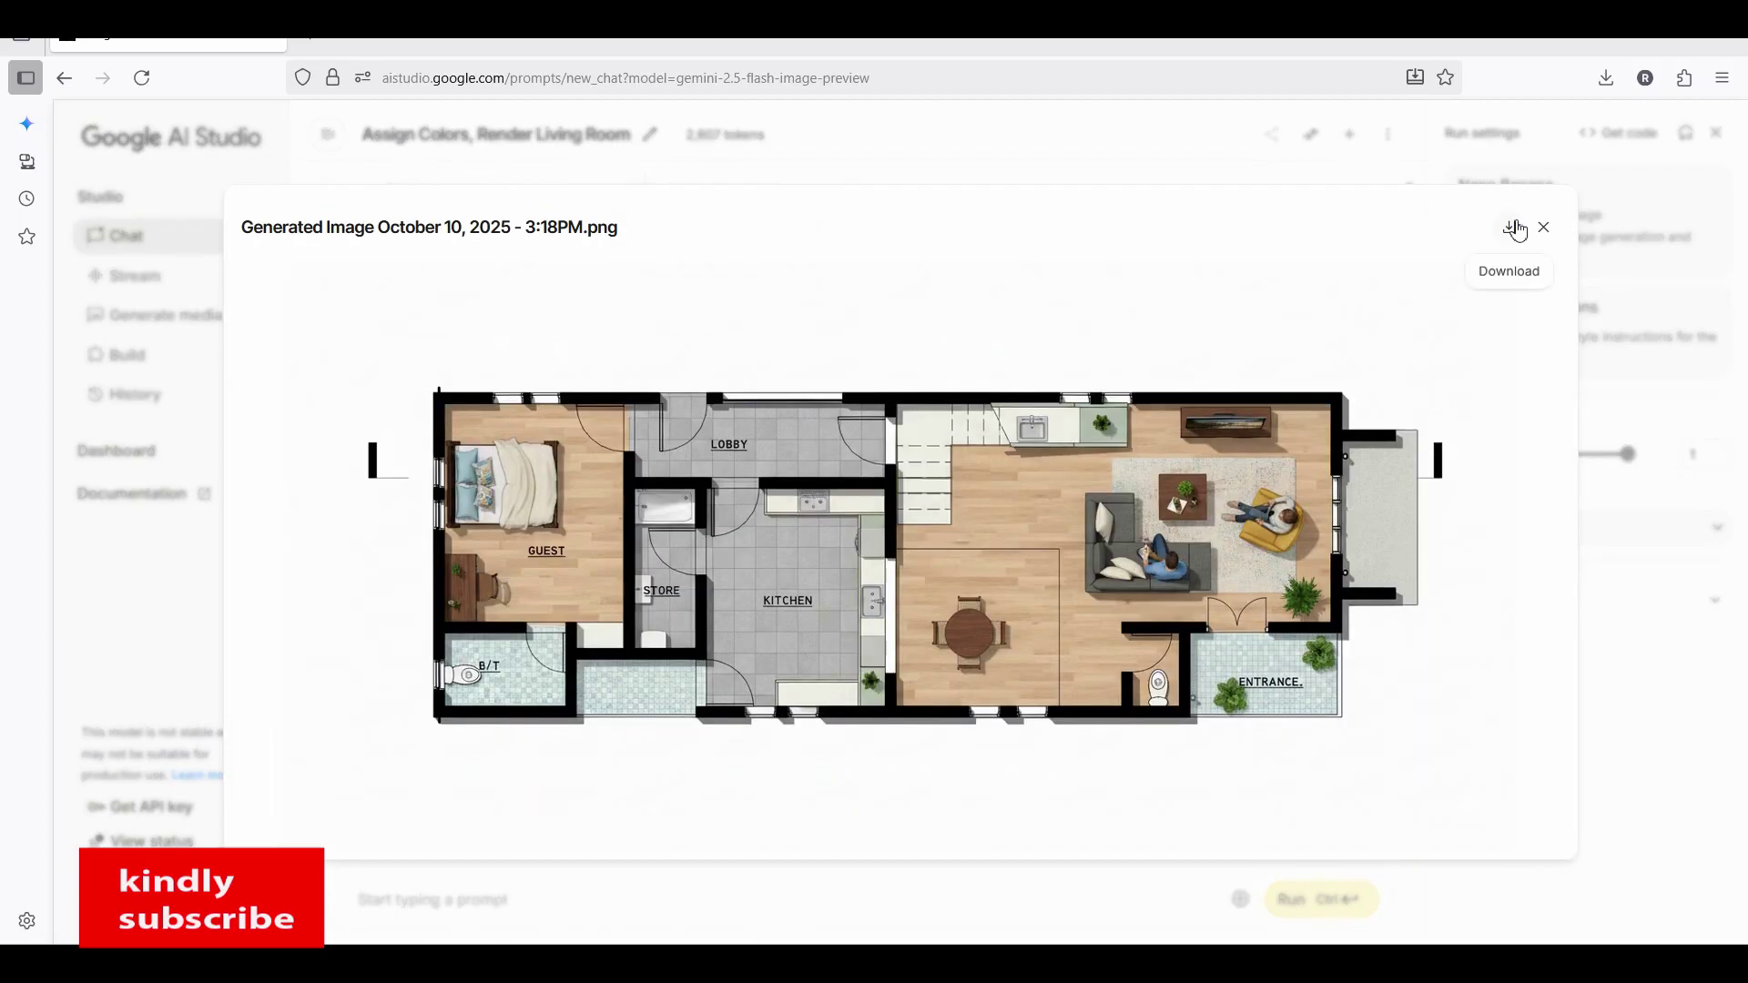
- Save the render as 'Generated Image October 10, 2025 - 3_18PM.png' and dismiss the downloads list
left_click(1512, 233)
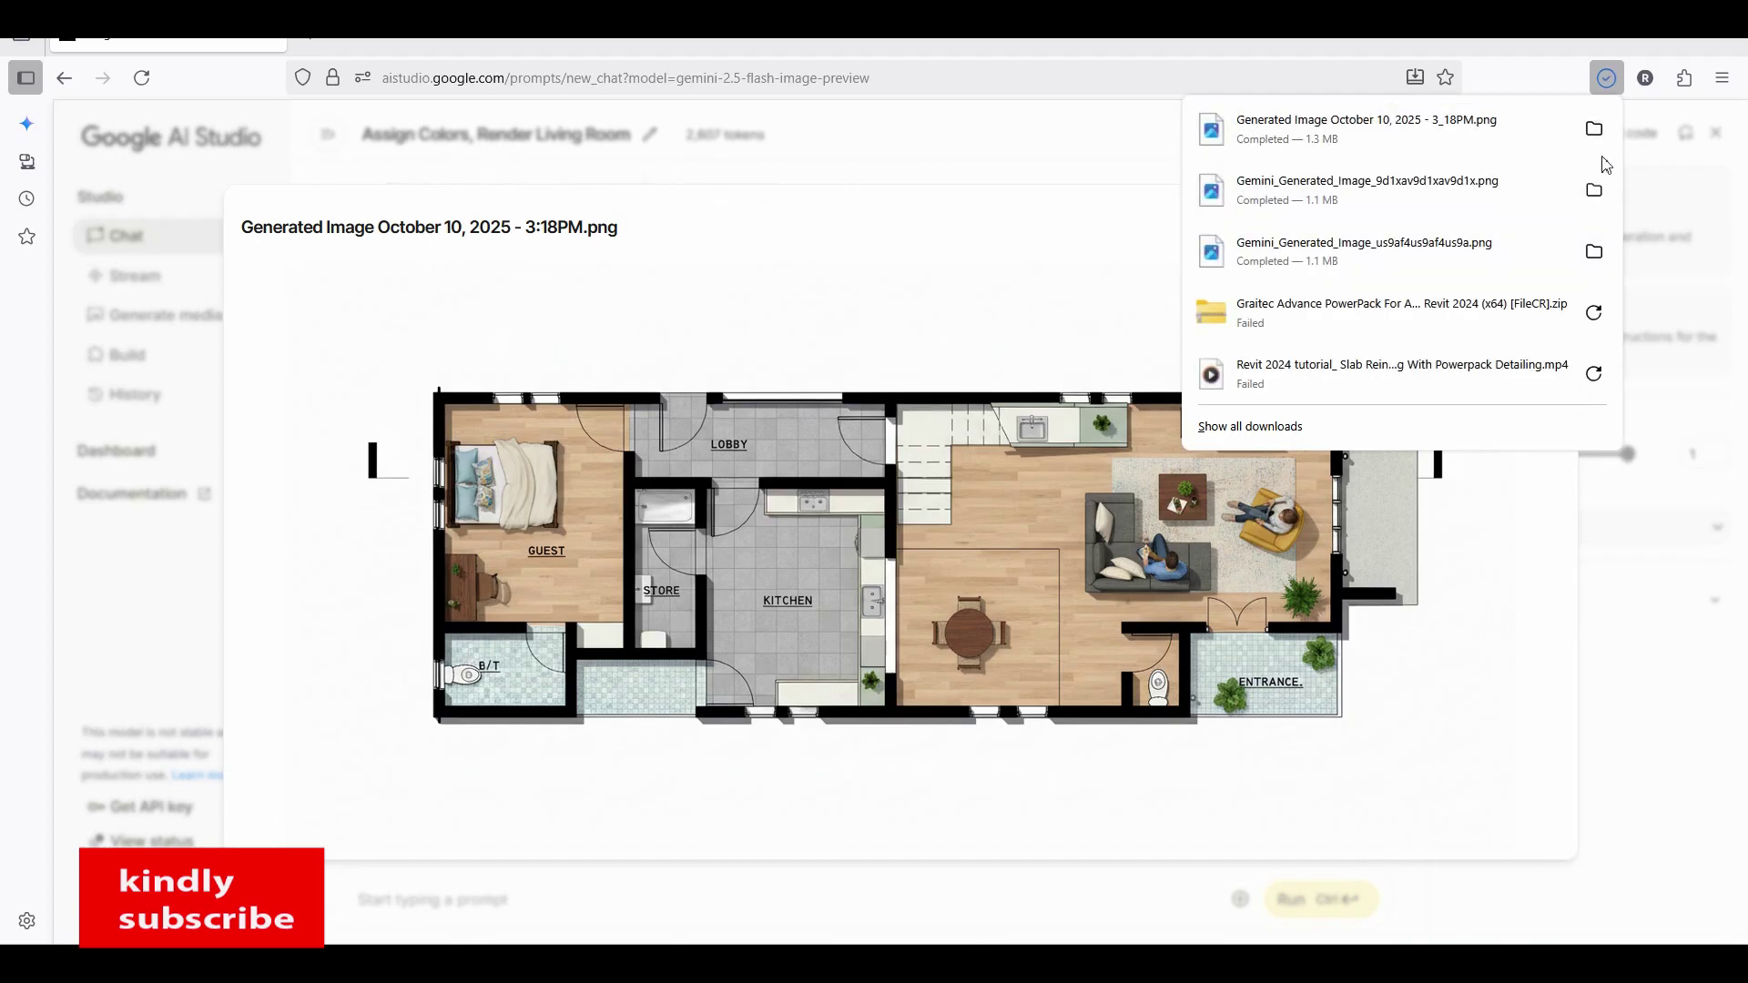
left_click(779, 246)
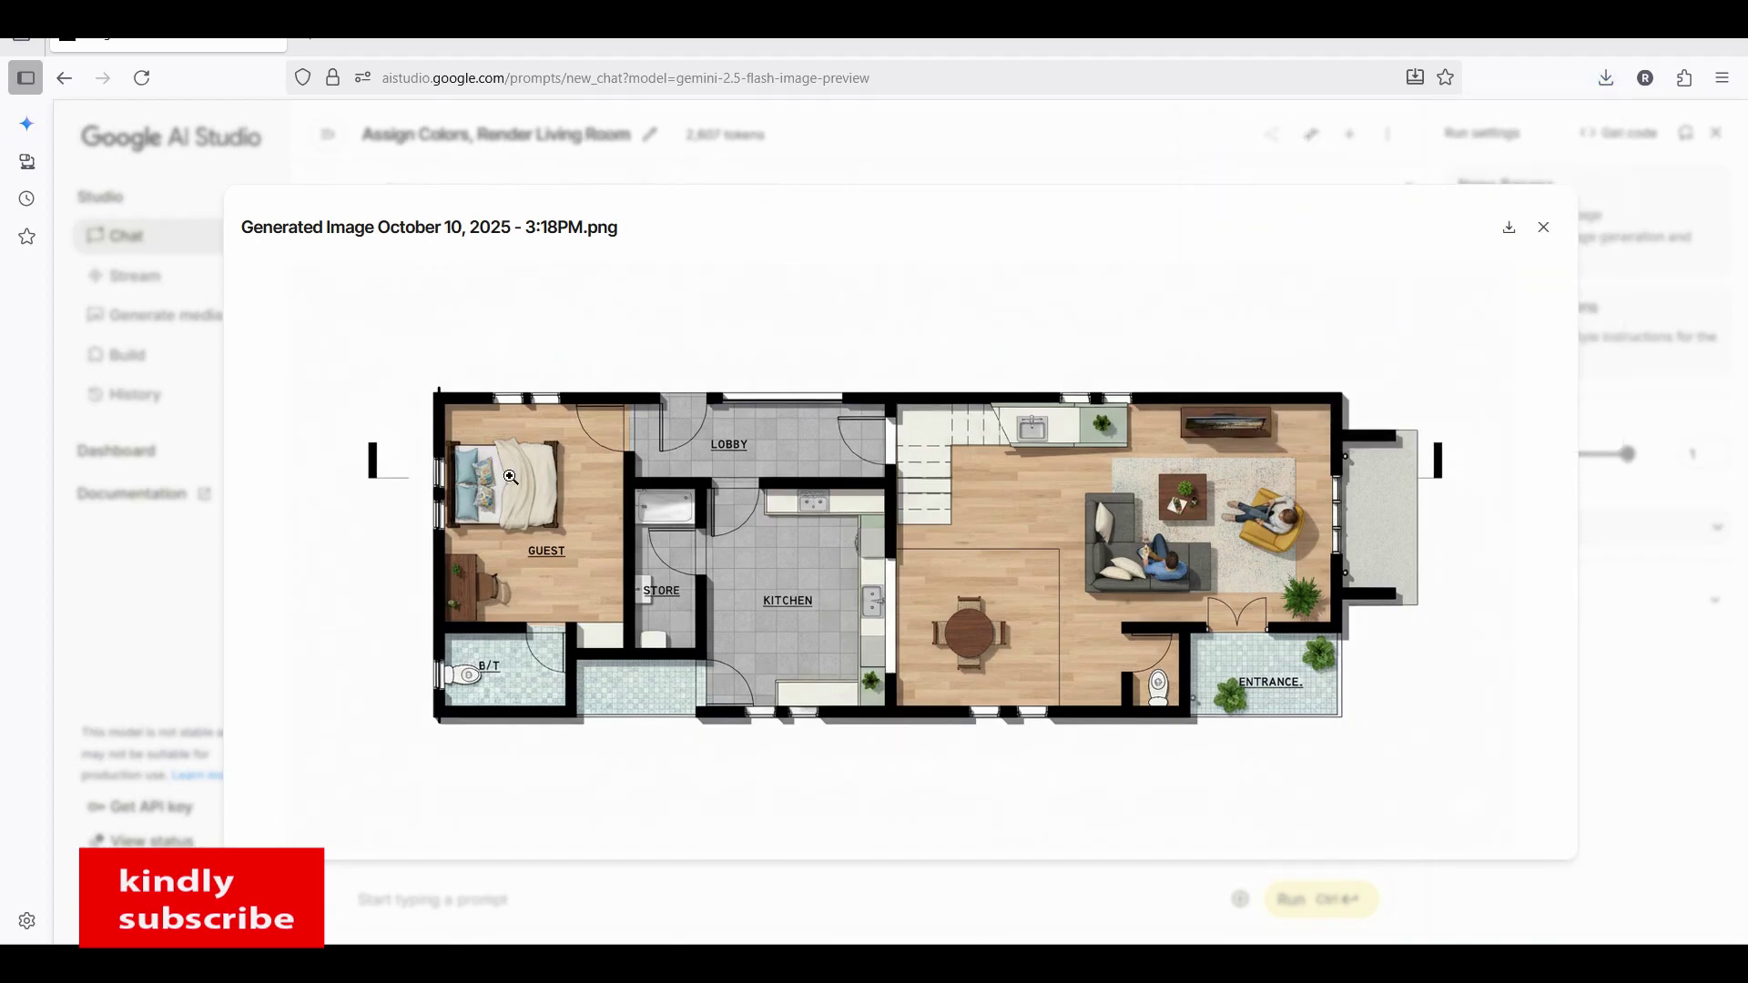